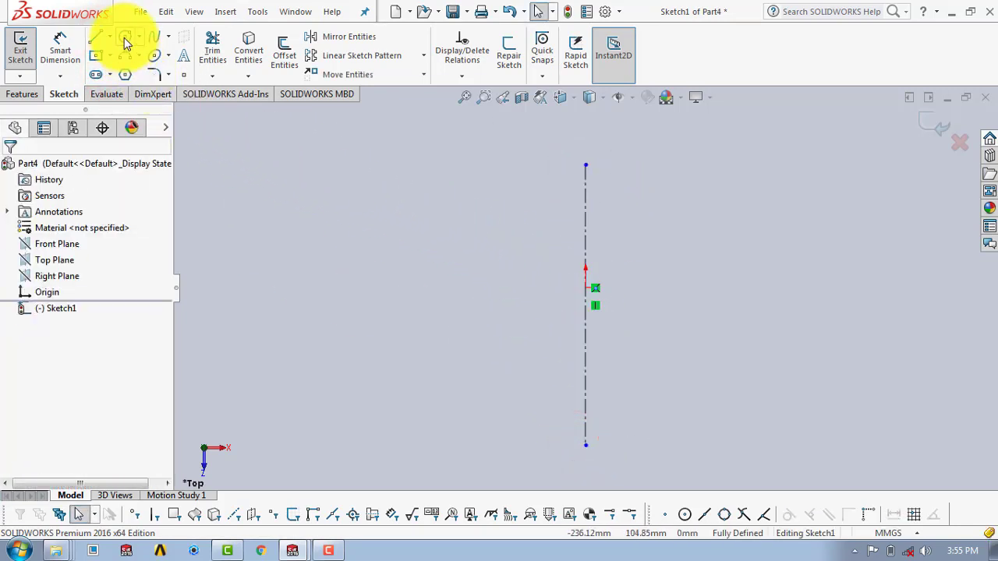
Draw a circle centred on the centreline for the ball.
left_click(586, 287)
left_click(616, 244)
key("Escape")
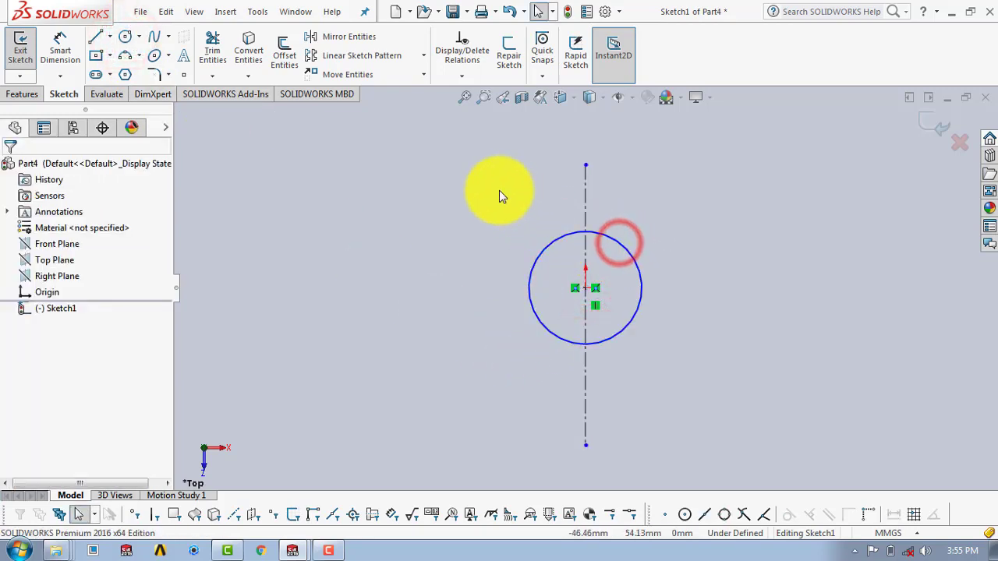
Chain lines from the circle down, across to the centreline, and back up to the circle's top.
left_click(97, 39)
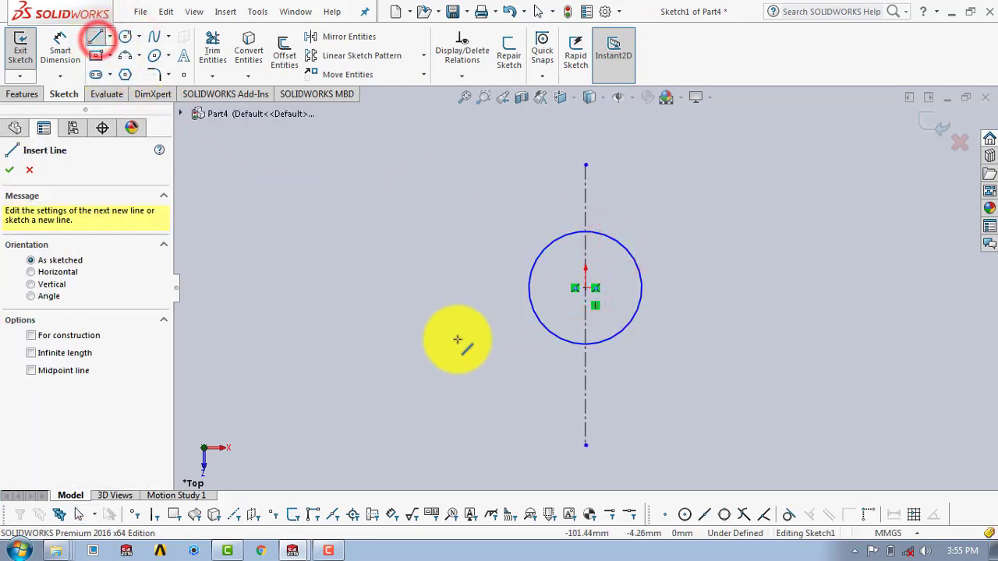
left_click(607, 340)
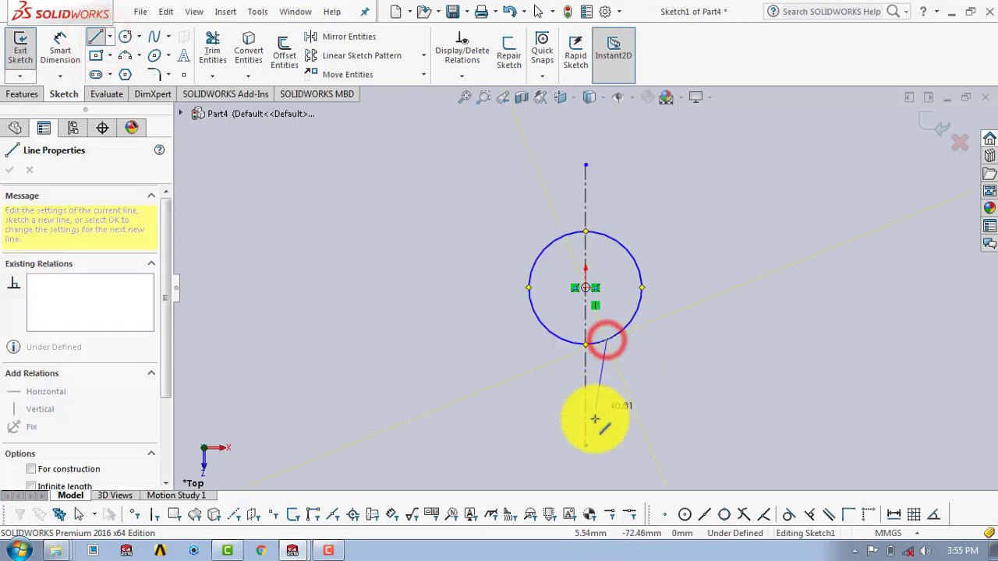
left_click(605, 440)
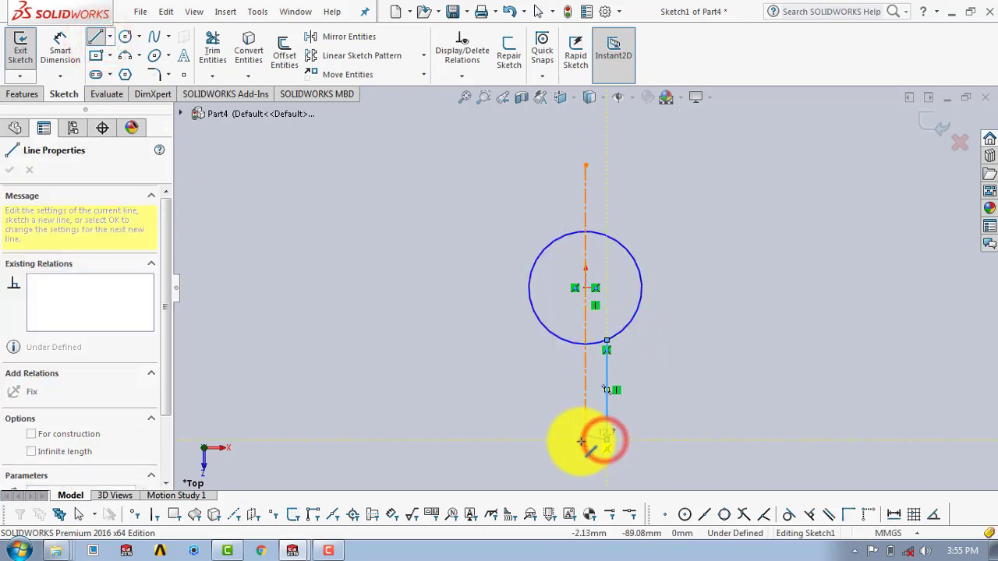
left_click(585, 439)
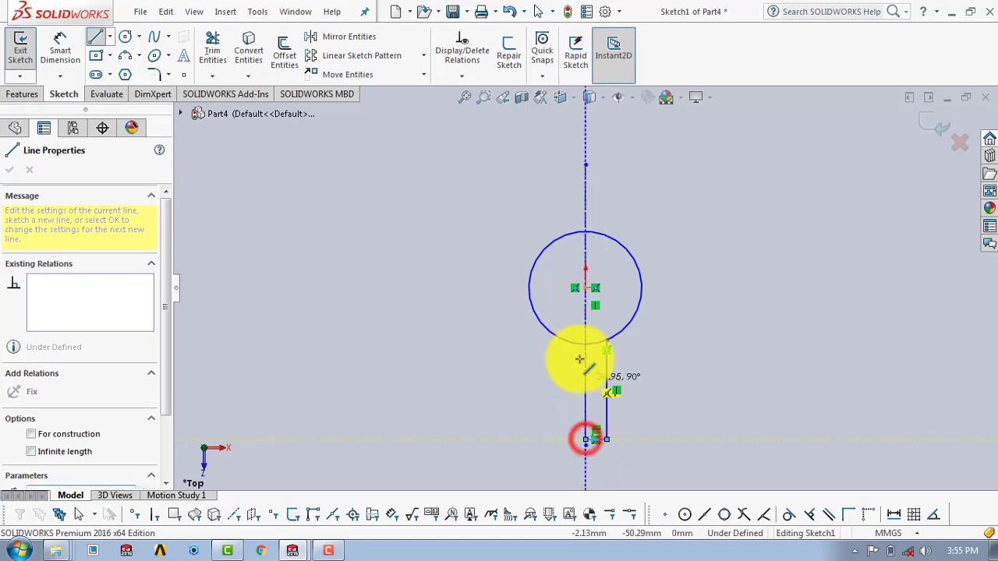
double_click(583, 231)
key("Escape")
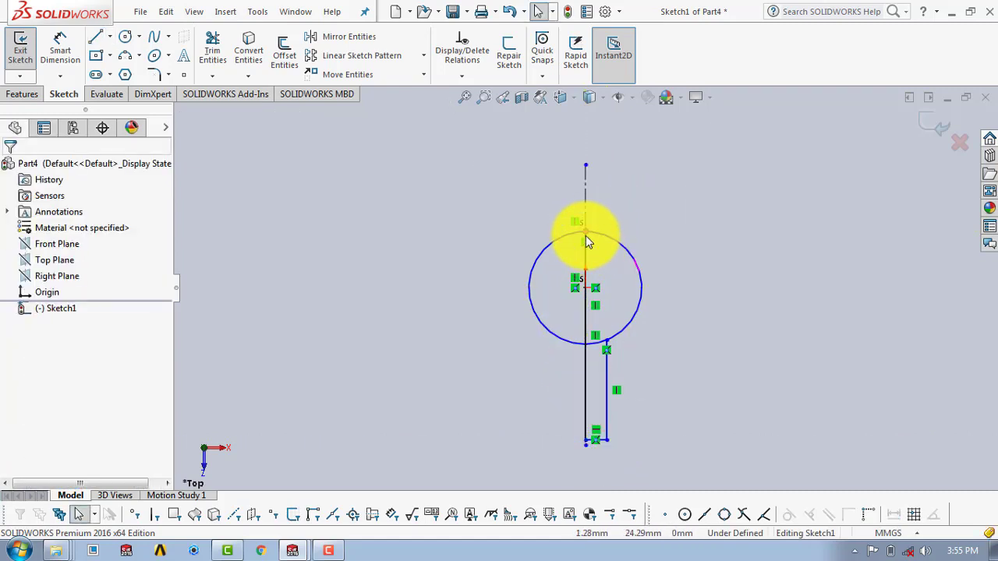
scroll(586, 236, "down", 3)
scroll(586, 258, "up", 5)
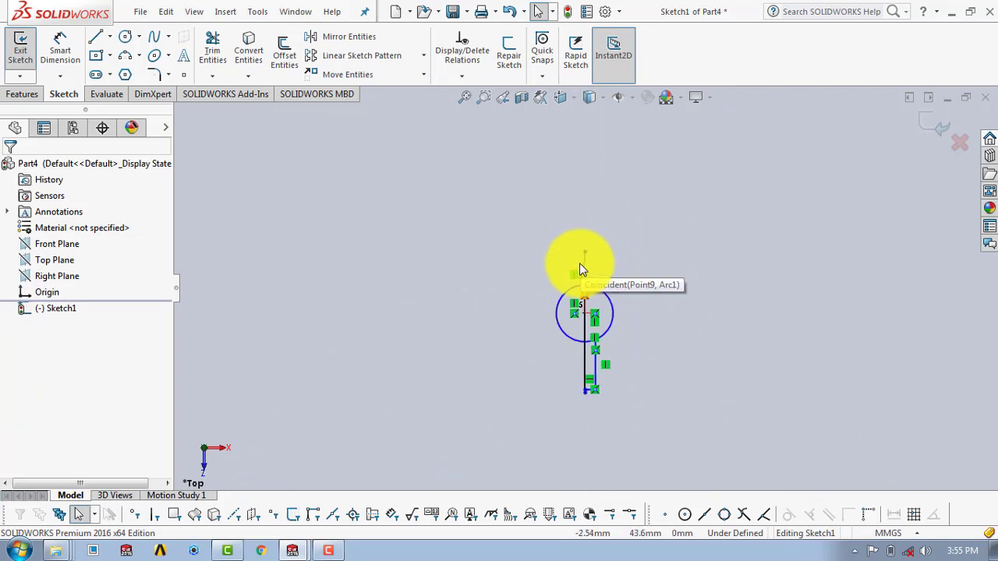
scroll(588, 341, "down", 6)
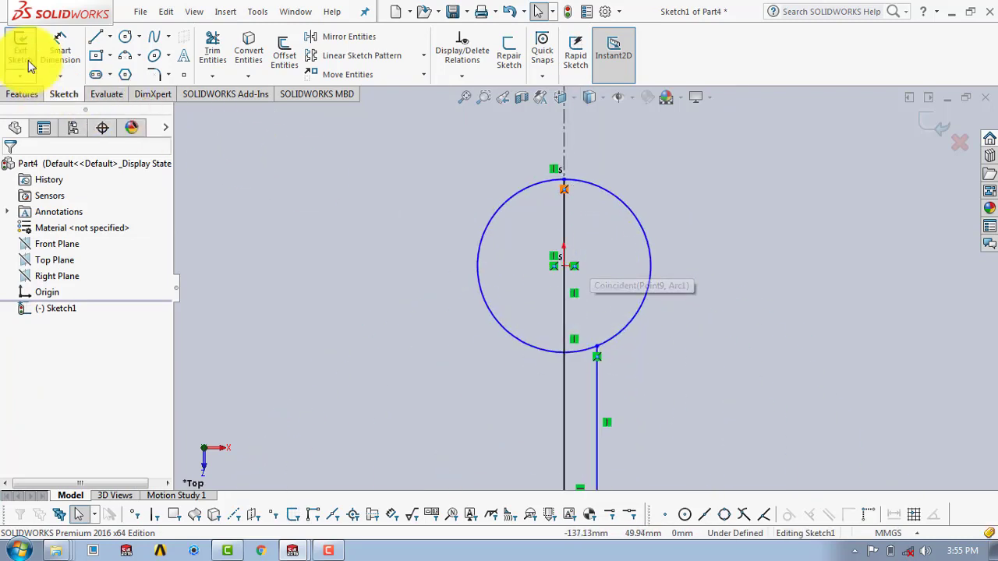
Dimension the ball circle to a 140 diameter.
left_click(56, 45)
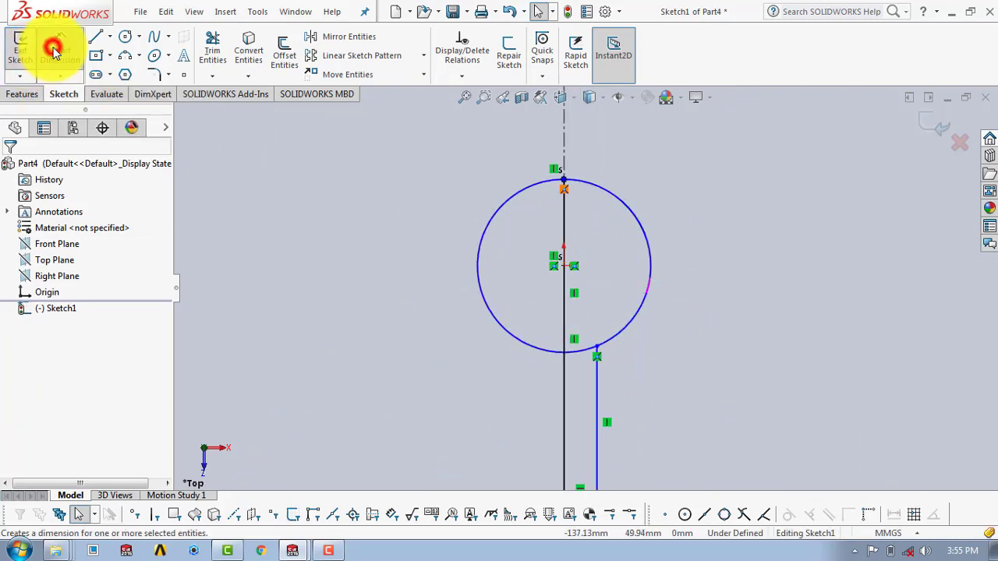
left_click(652, 276)
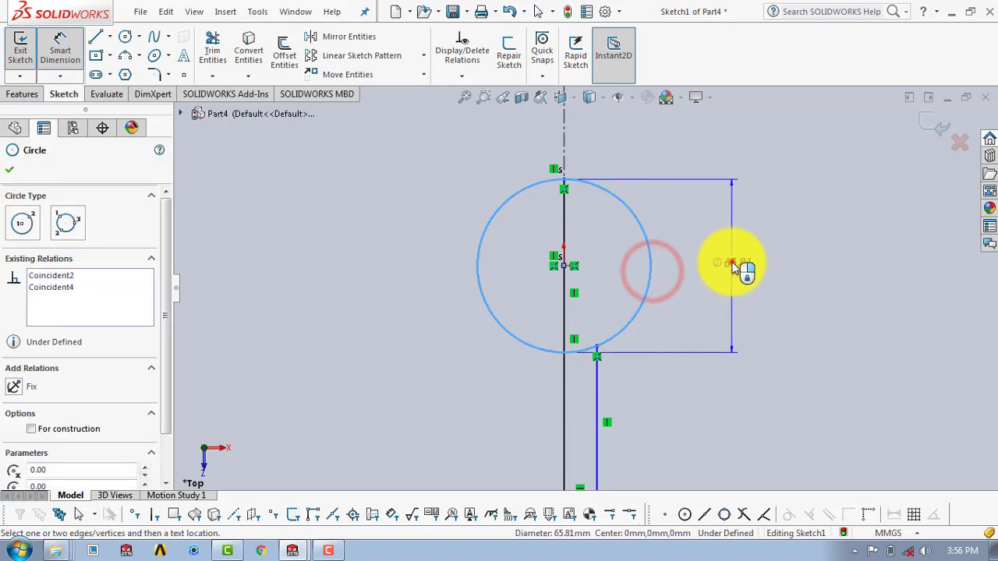
left_click(736, 266)
type("140")
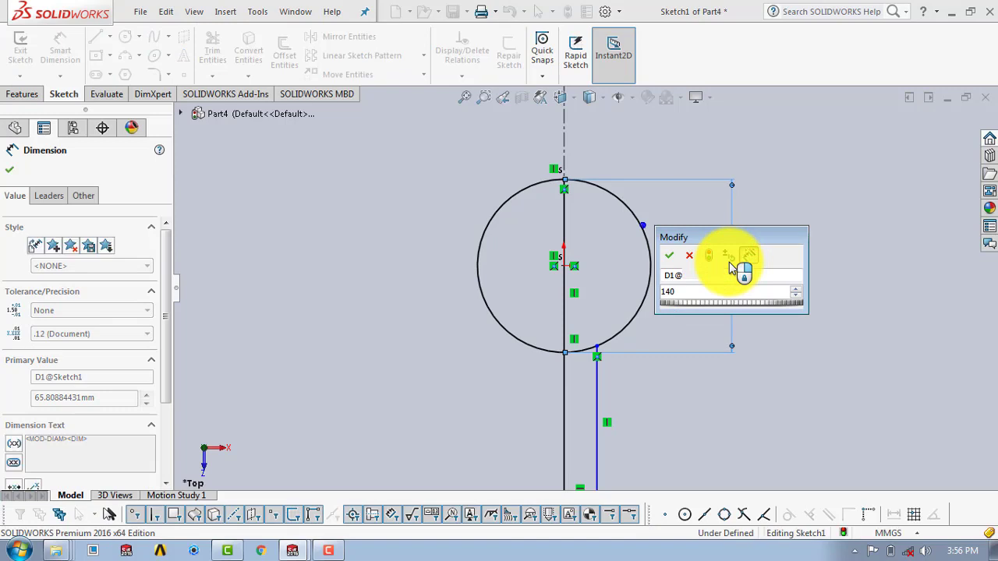
key("Return")
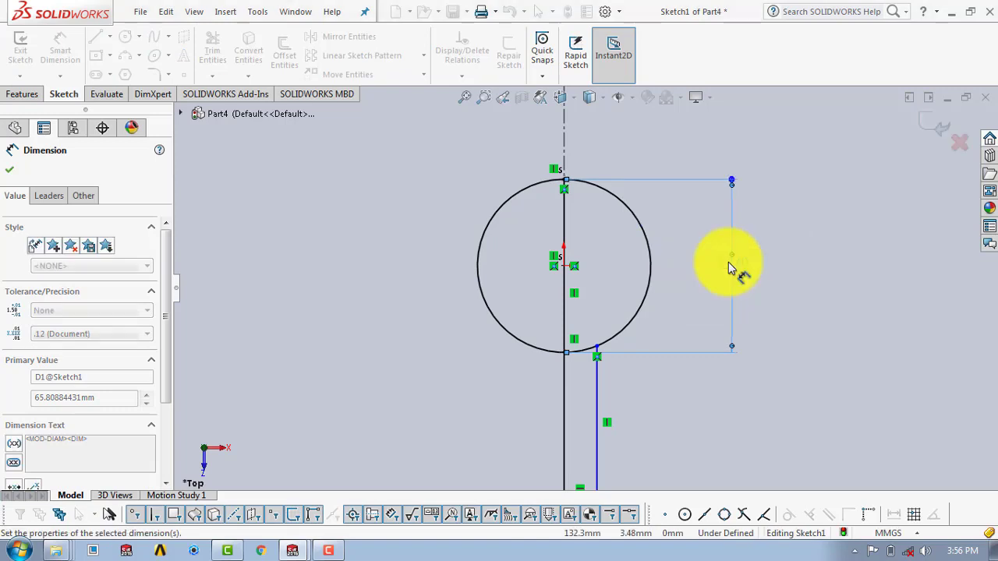
left_click(783, 281)
scroll(657, 263, "up", 3)
scroll(628, 328, "down", 3)
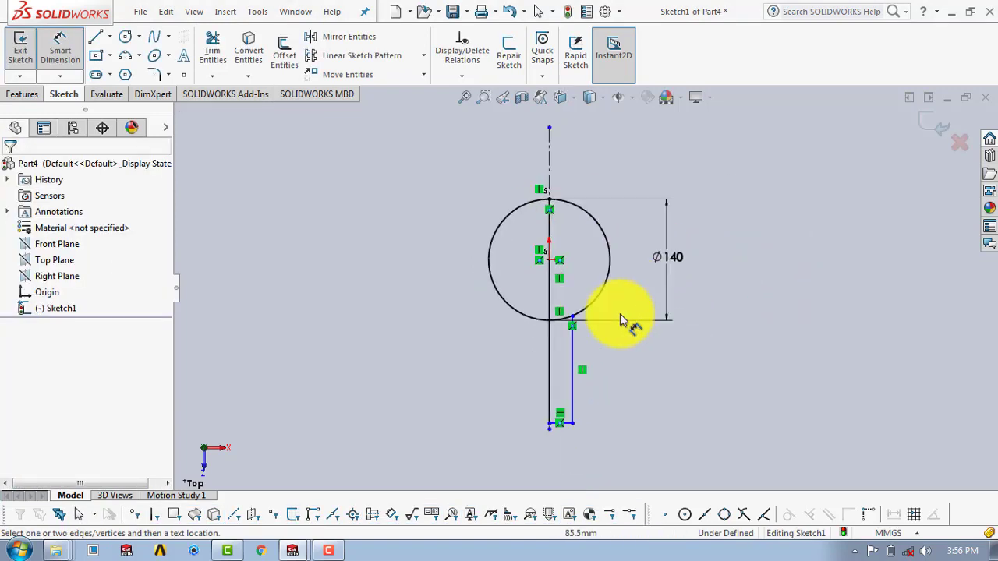
Dimension the shank's vertical line to 225 and its bottom line to 40.
left_click(561, 376)
left_click(616, 378)
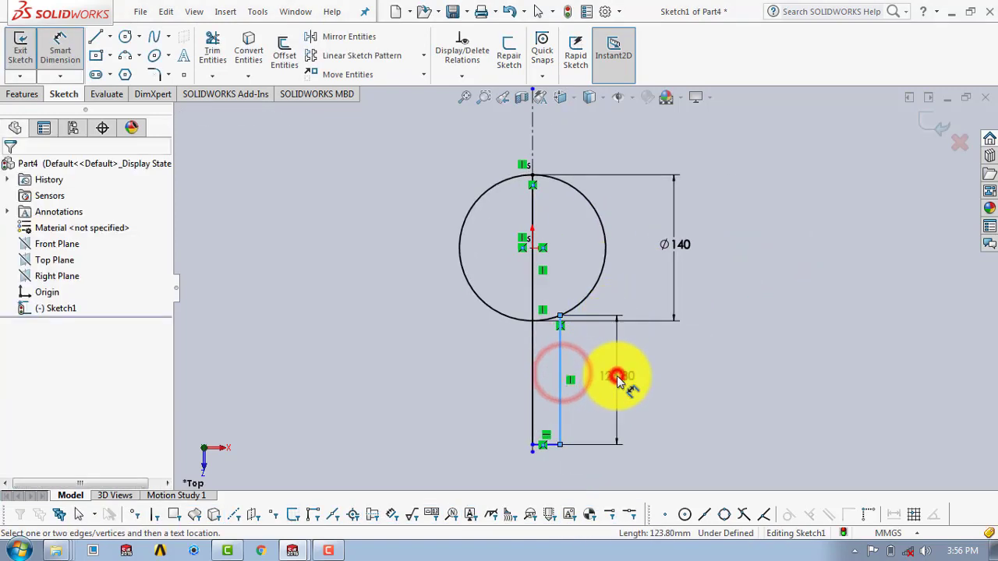
type("2250")
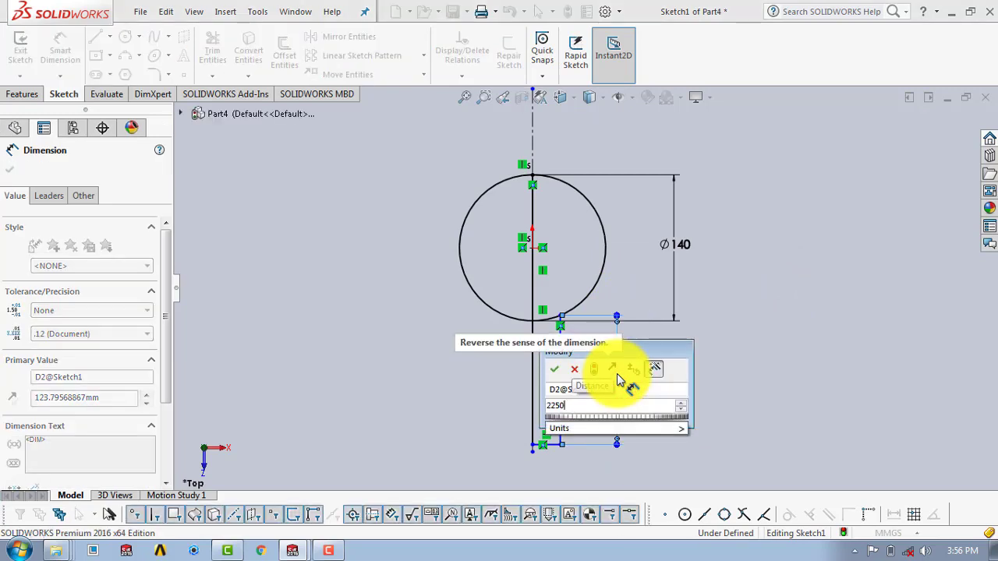
key("Return")
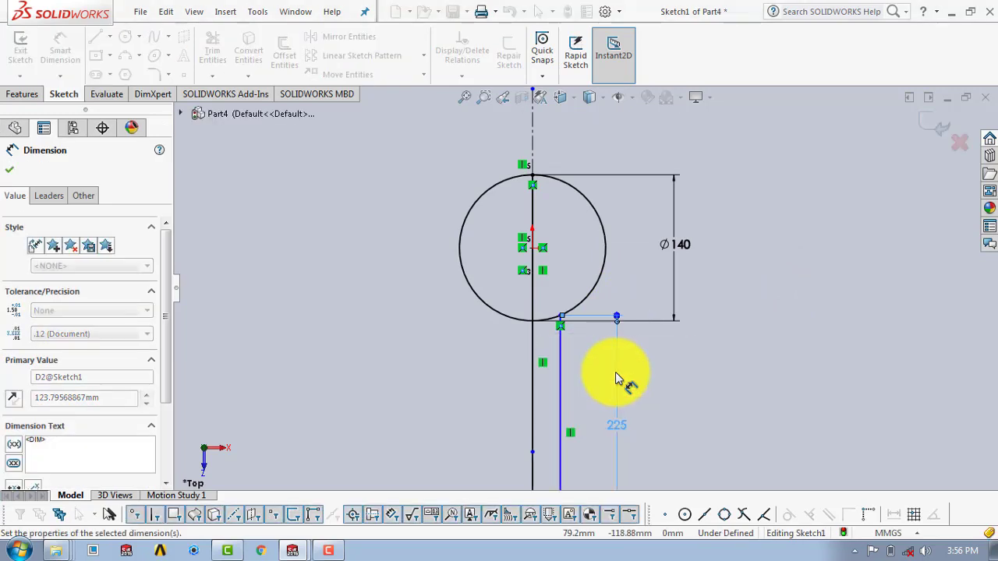
scroll(609, 354, "up", 5)
scroll(590, 366, "down", 5)
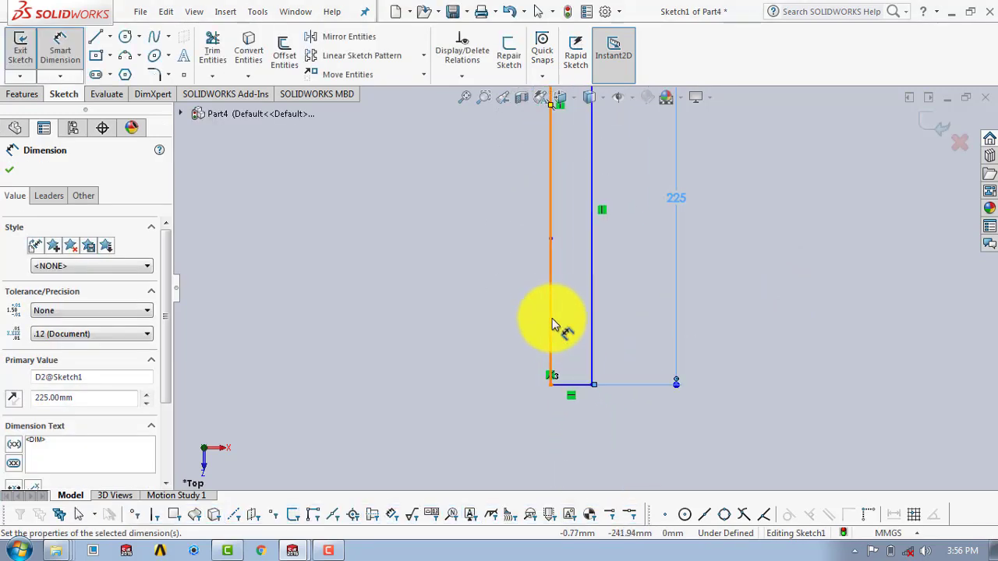
left_click(591, 401)
left_click(586, 436)
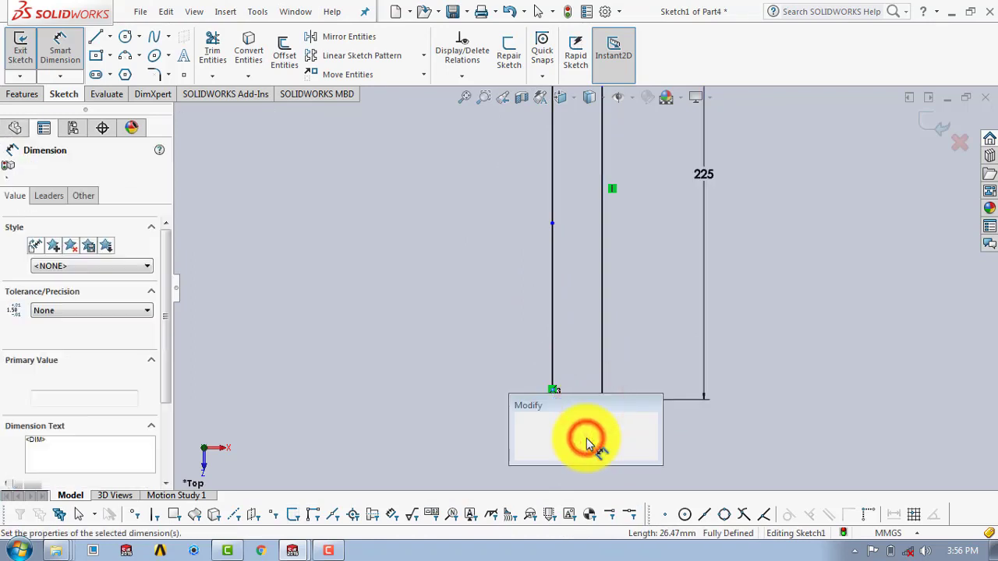
type("40")
key("Return")
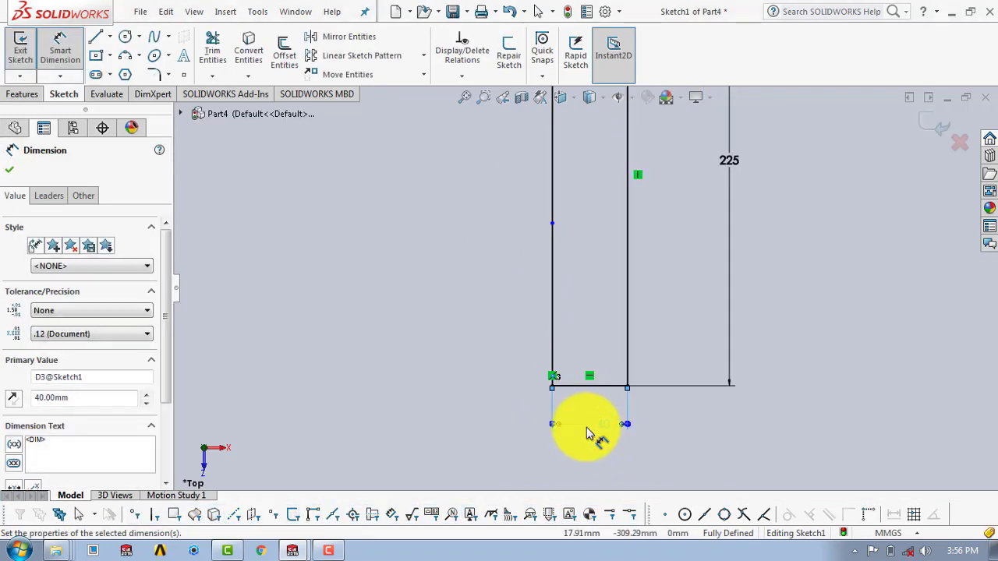
scroll(586, 429, "up", 3)
key("f")
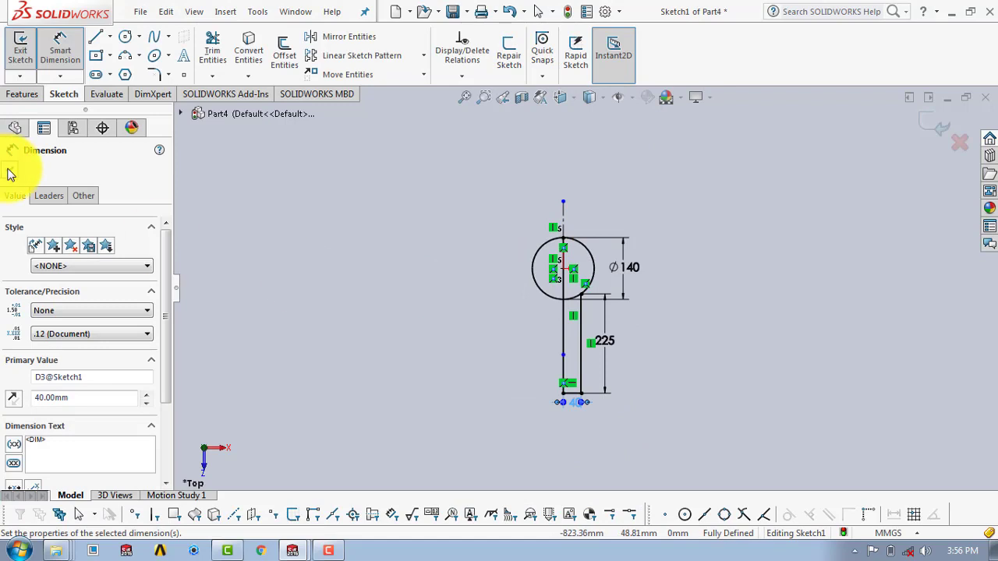
left_click(10, 173)
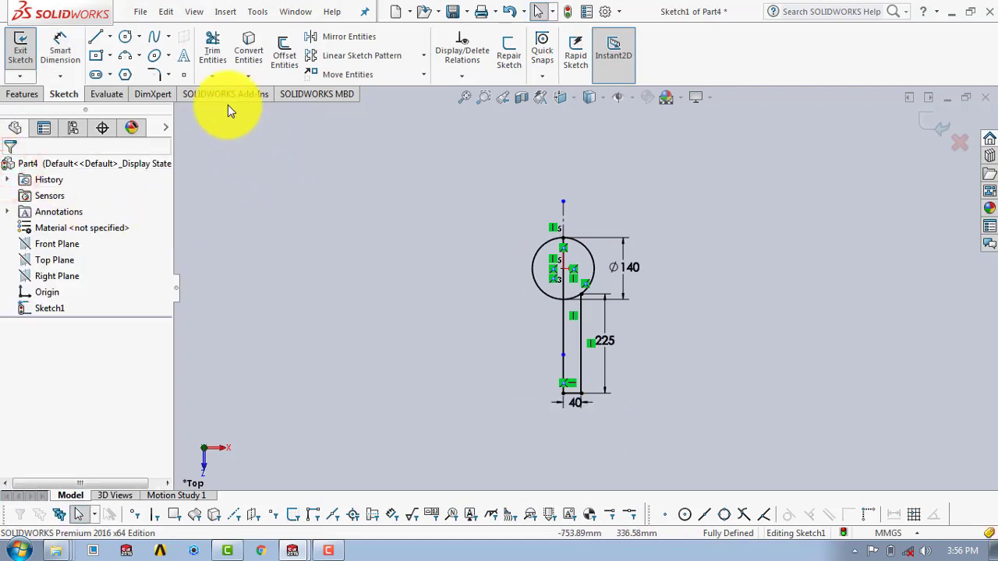
Power-trim the circle's left arc to leave a half-ball profile, then exit the sketch.
left_click(212, 48)
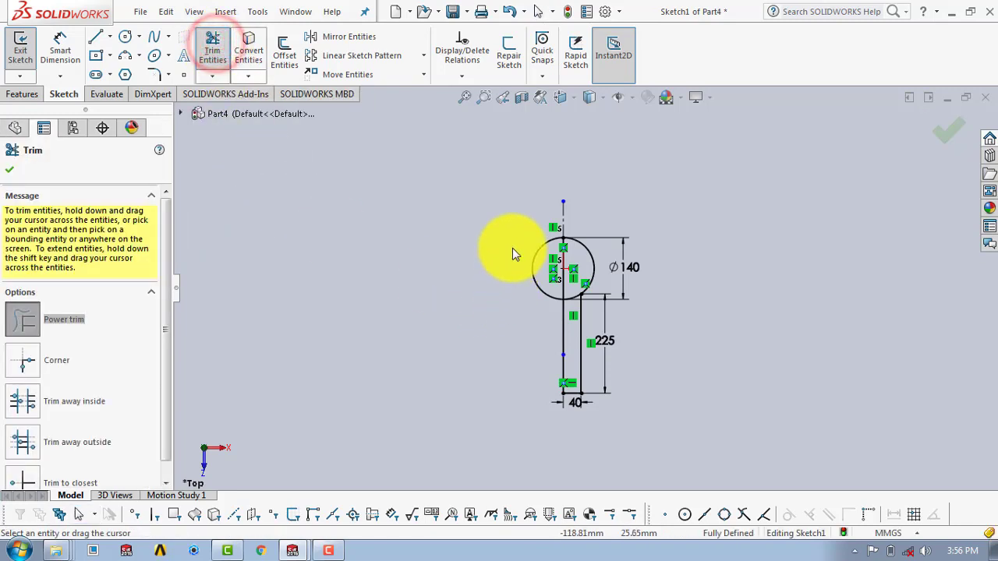
left_click_drag(528, 225, 539, 278)
scroll(572, 278, "down", 5)
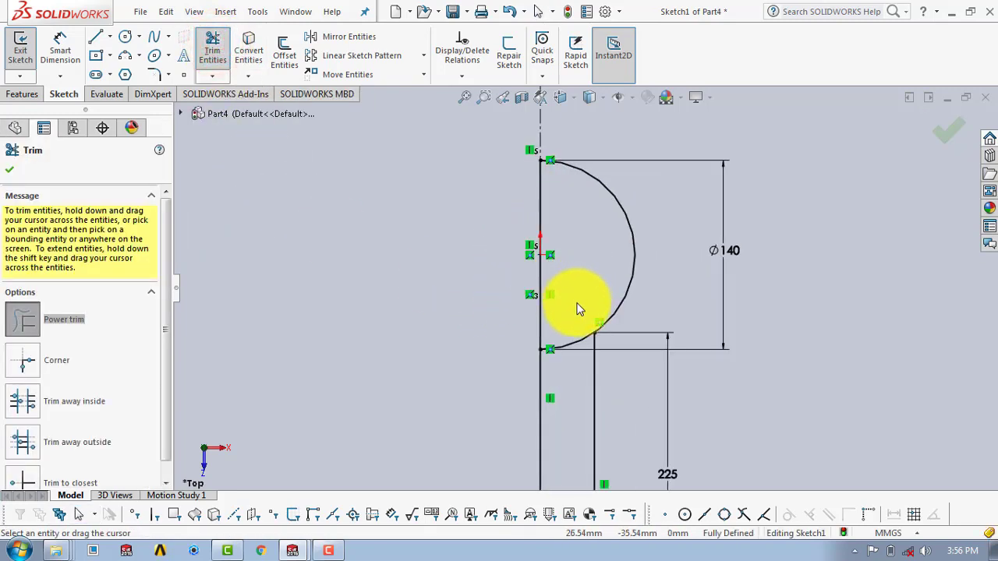
scroll(575, 375, "down", 2)
left_click(574, 338)
scroll(530, 350, "up", 8)
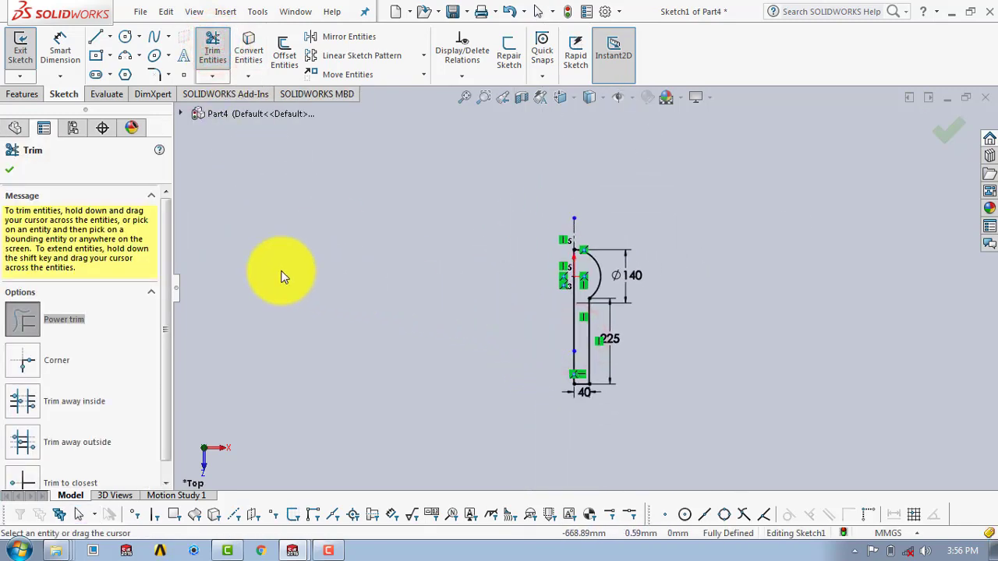
left_click(9, 172)
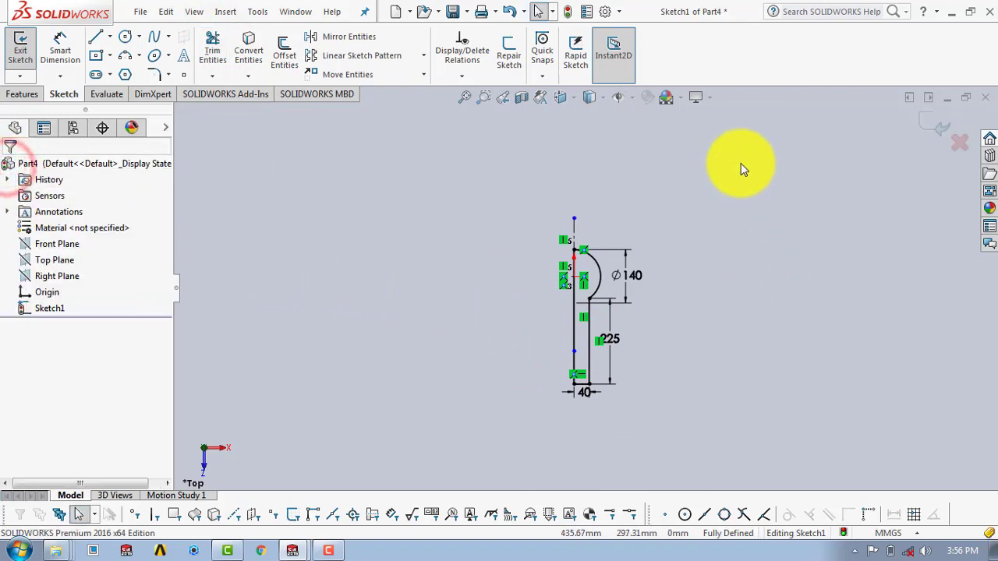
scroll(668, 260, "down", 1)
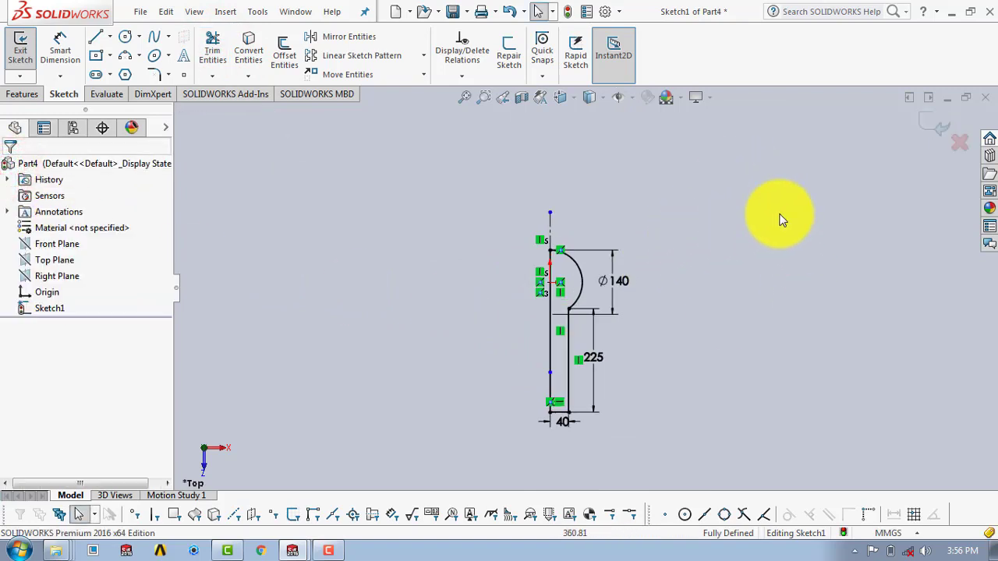
left_click(935, 127)
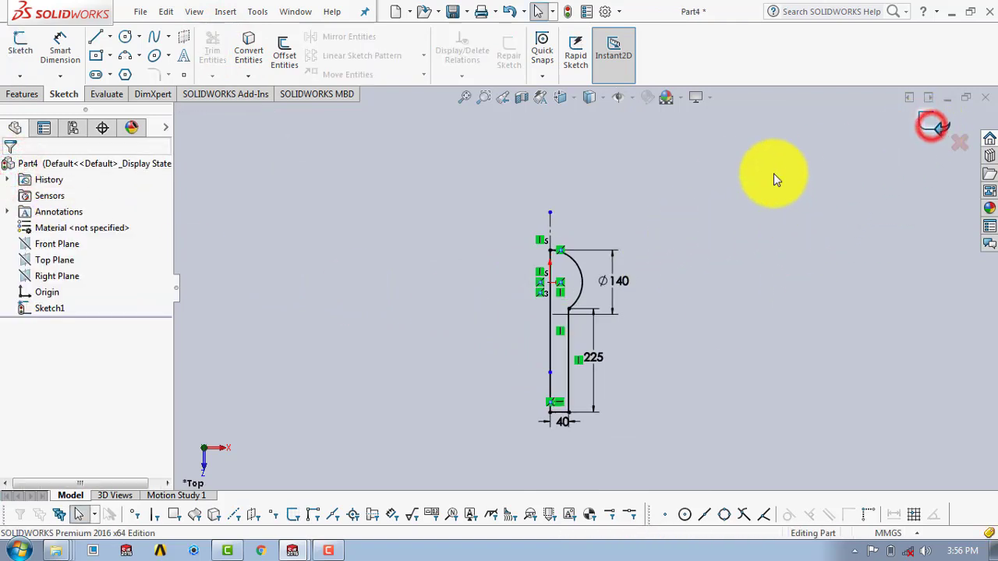
Revolve Sketch1 360° about the centreline Line1 into a solid stud.
left_click(22, 94)
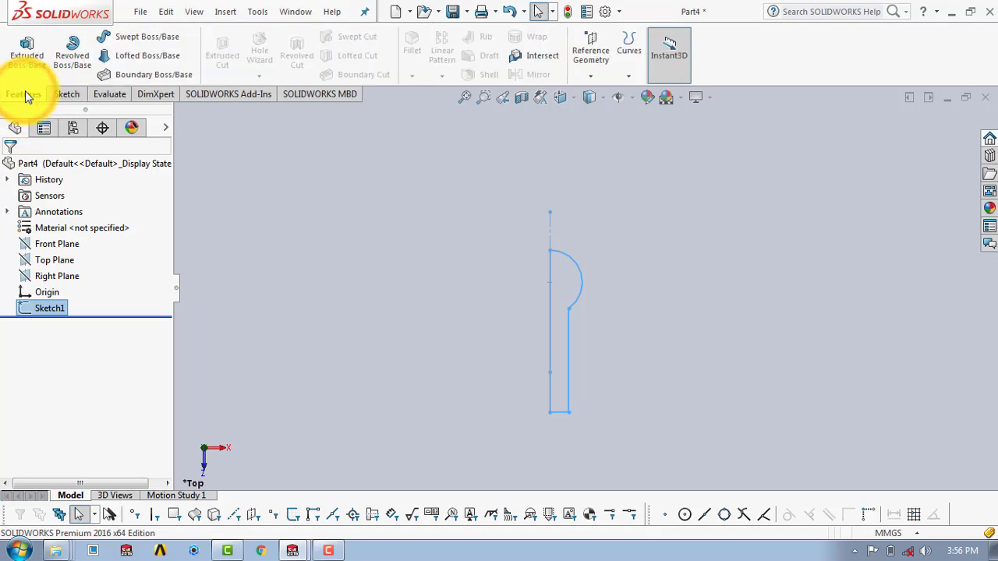
left_click(70, 58)
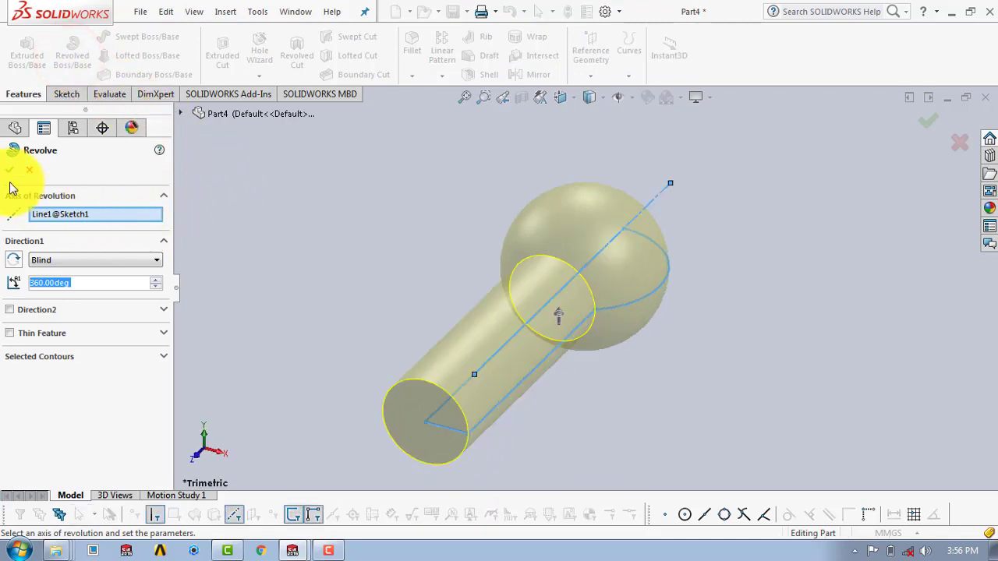
left_click(9, 170)
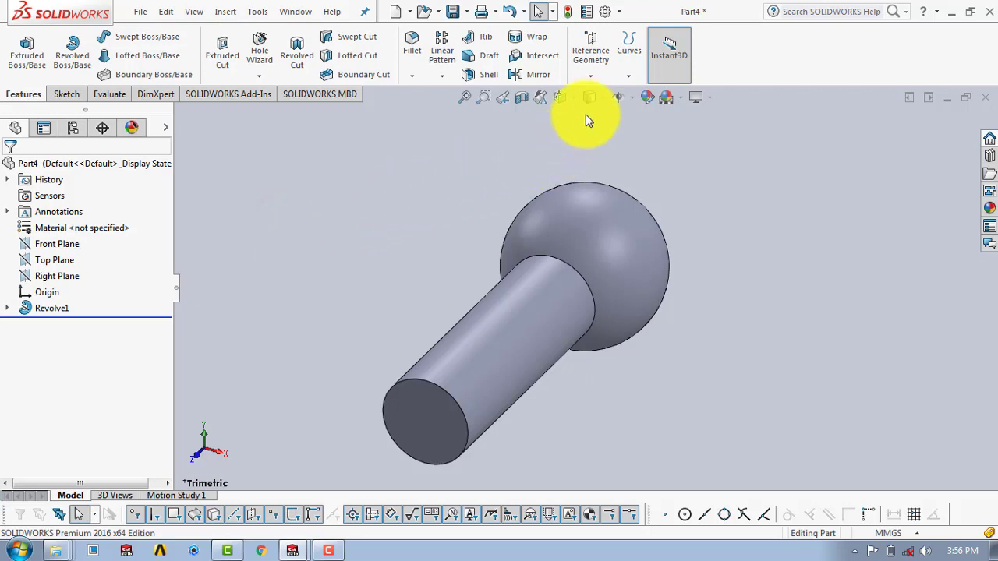
Create a reference plane 120 mm from the shank's end face, offset flipped into the shank.
left_click(593, 79)
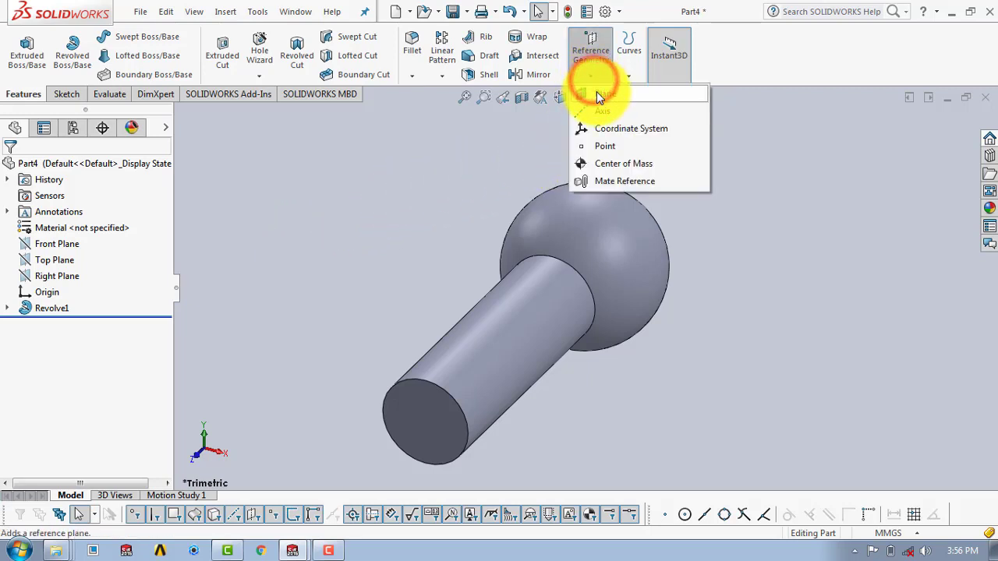
left_click(597, 92)
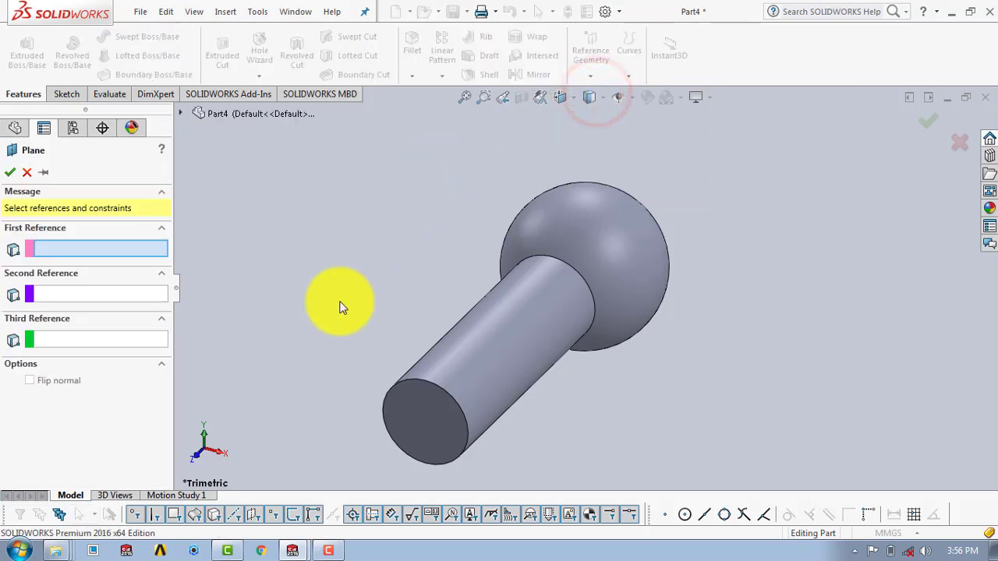
left_click(401, 414)
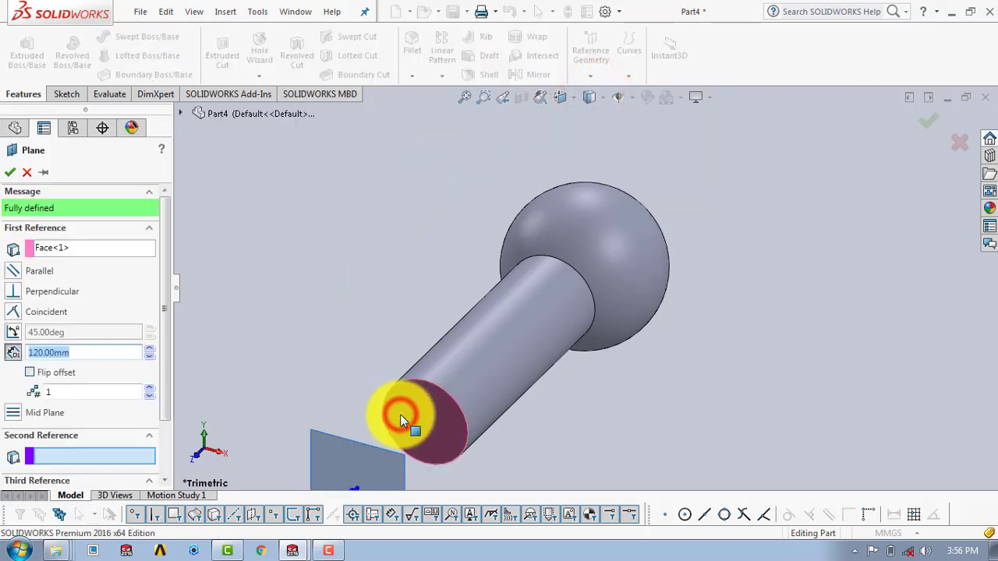
left_click(62, 354)
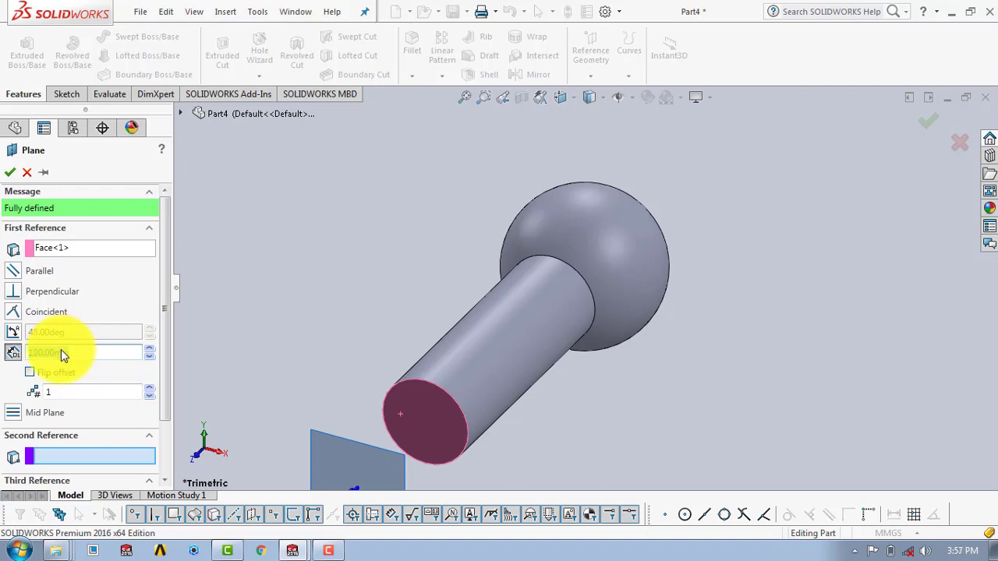
left_click(30, 373)
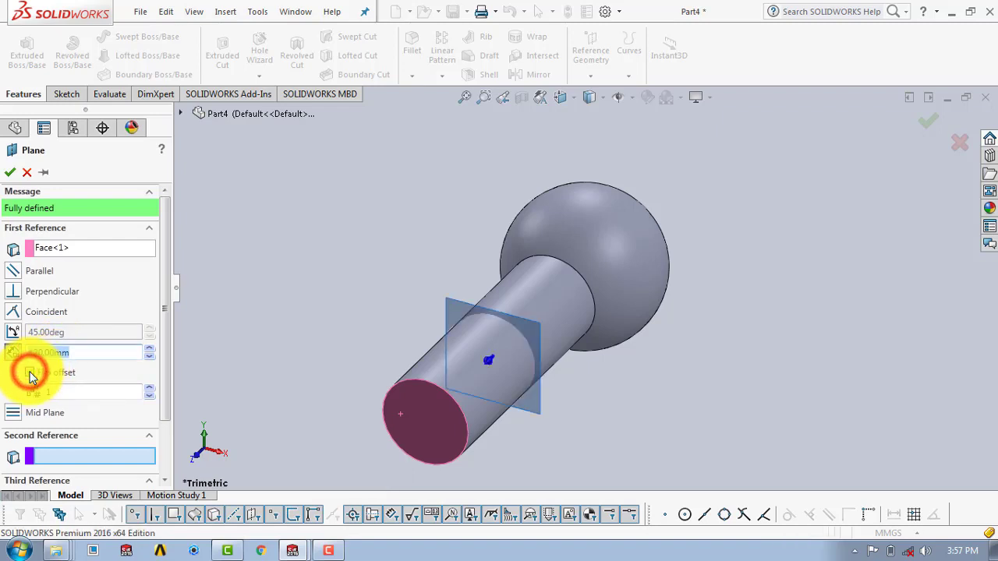
left_click(8, 173)
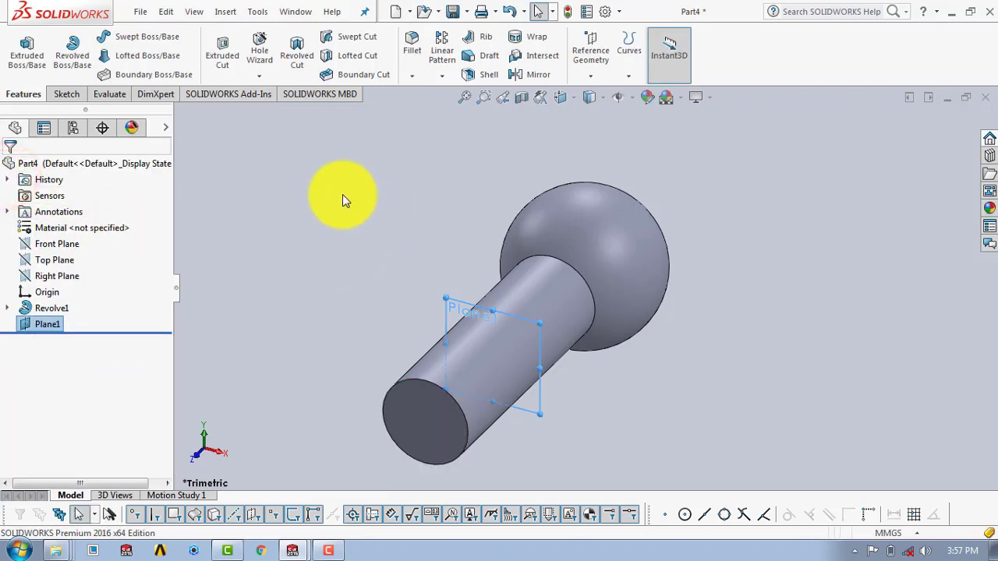
Start a sketch on Plane1 viewed face-on and draw two circles at the origin.
left_click(76, 95)
left_click(25, 45)
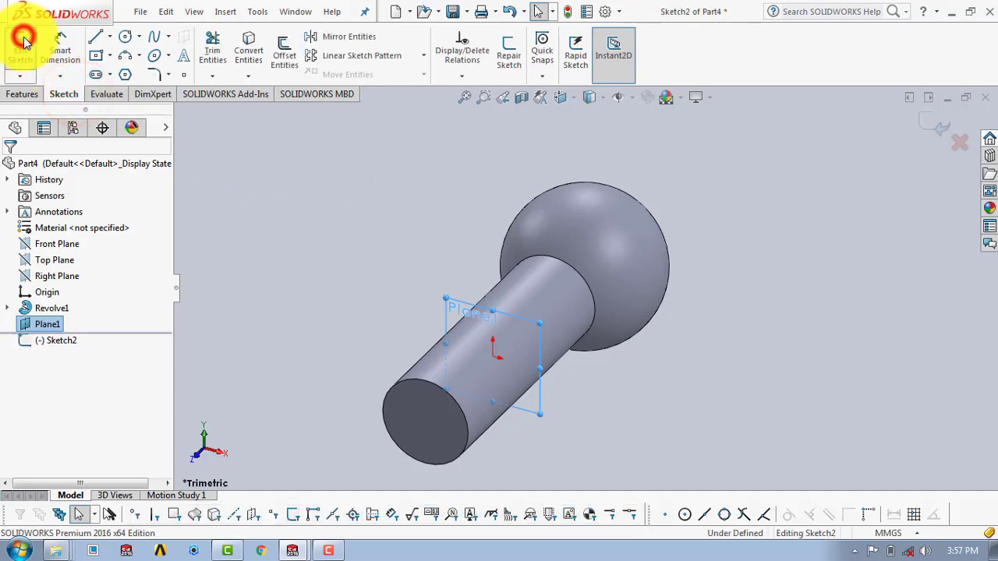
key("space")
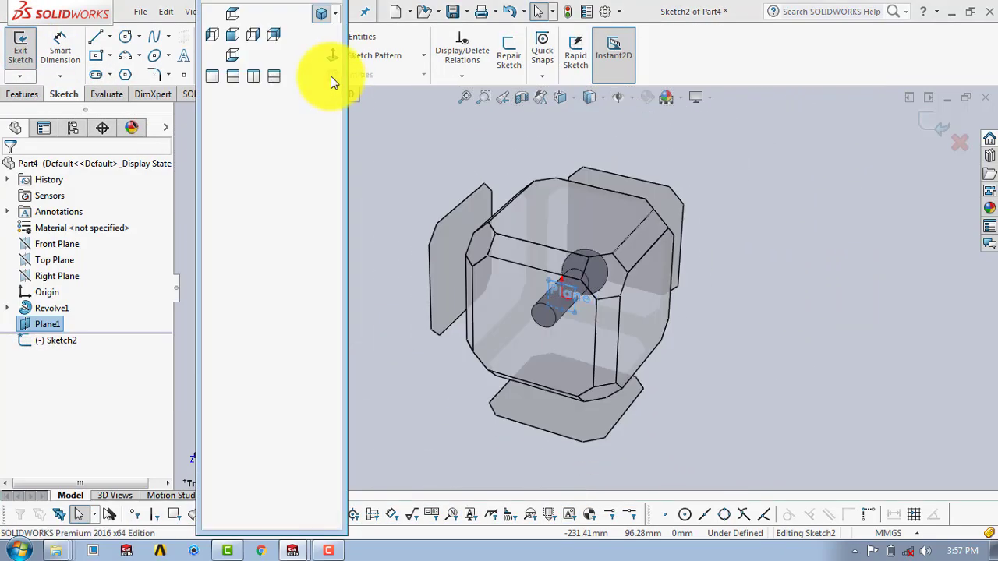
left_click(333, 62)
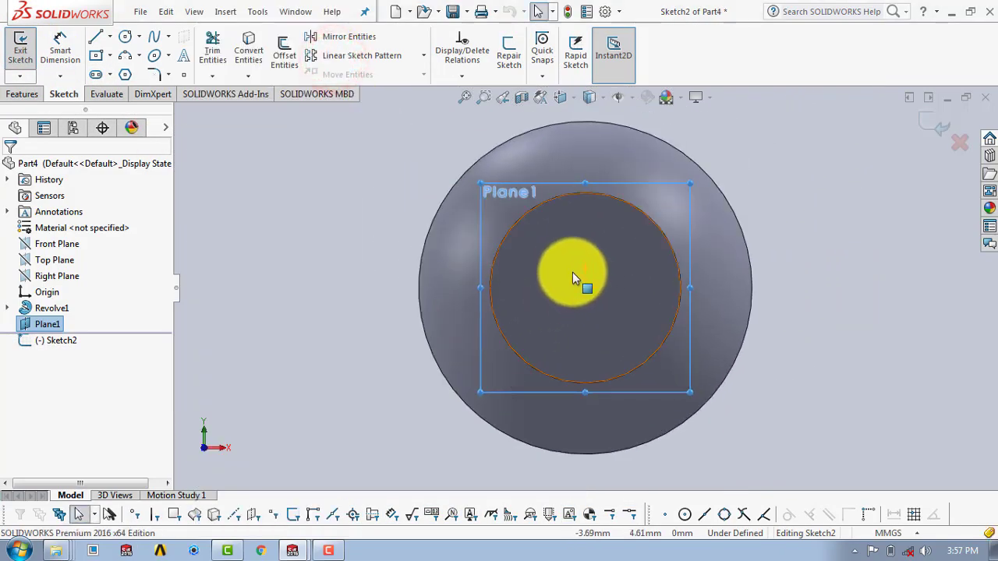
left_click(128, 53)
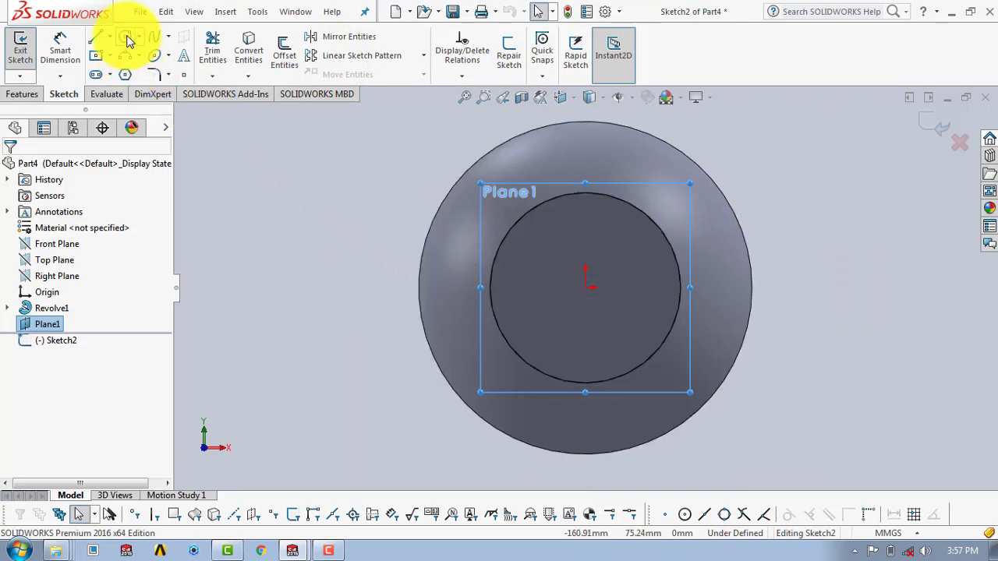
left_click(127, 38)
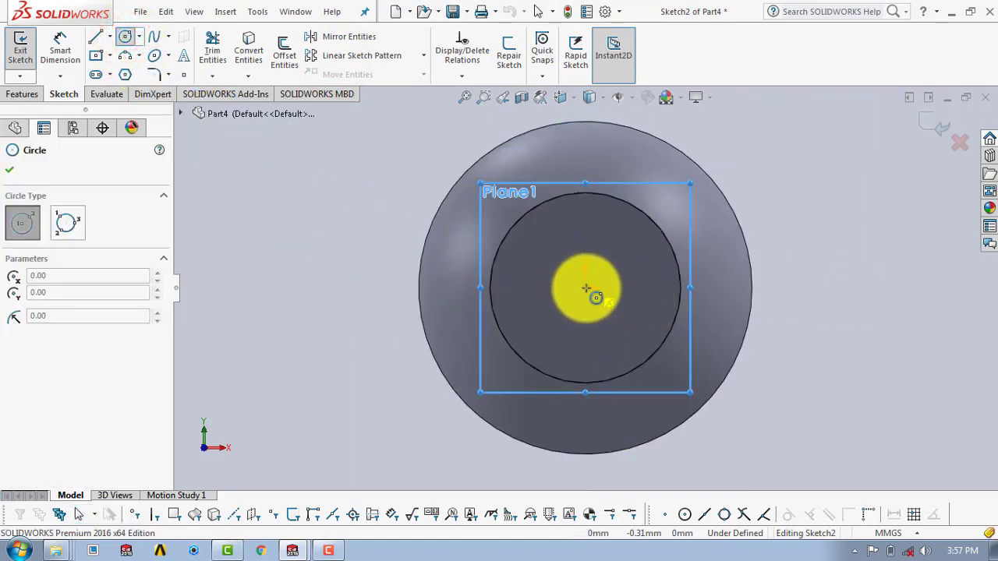
left_click(586, 289)
left_click(630, 187)
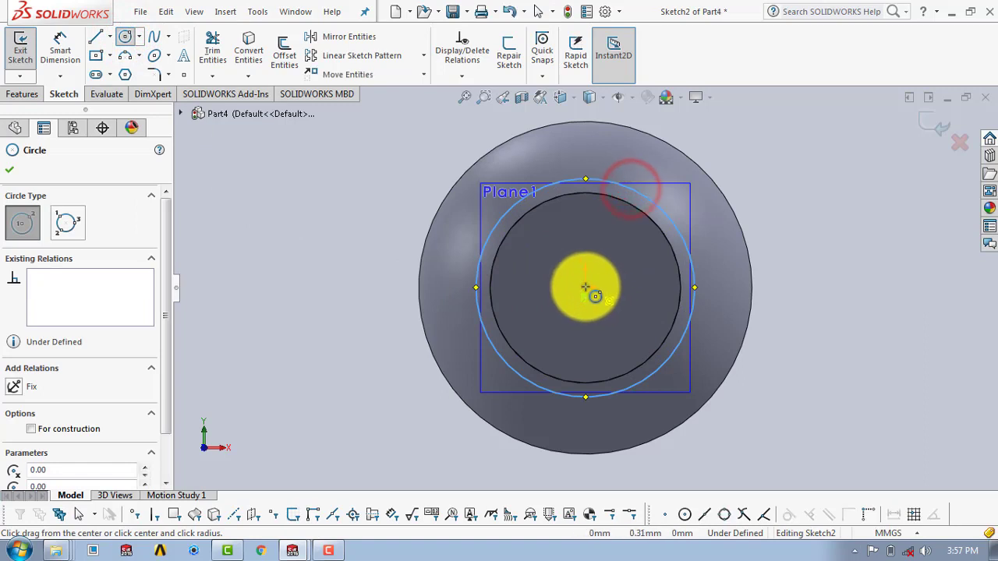
left_click(585, 286)
left_click(608, 211)
key("Escape")
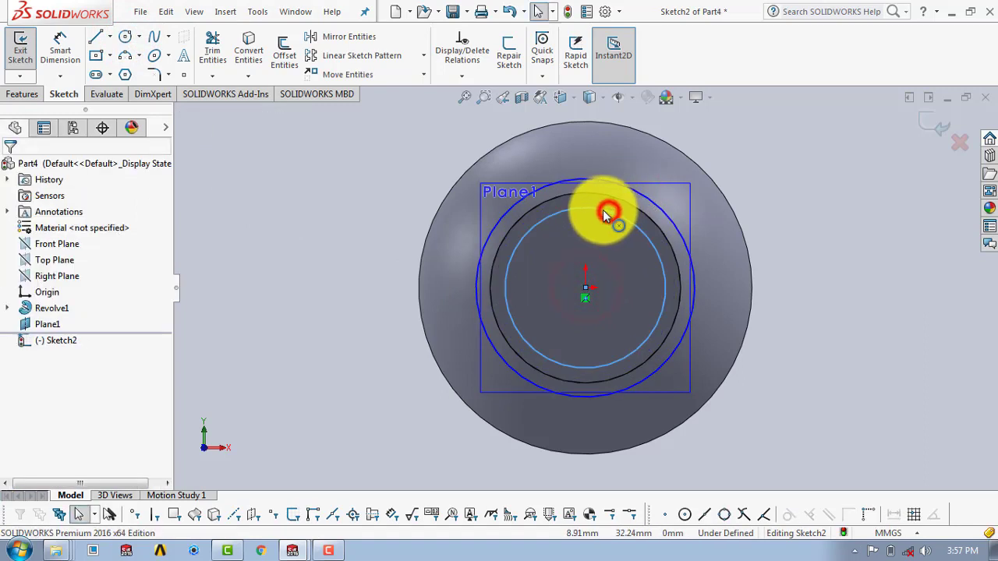
Dimension the circles to Ø80 and Ø64 (80-16), then exit the sketch.
left_click(69, 40)
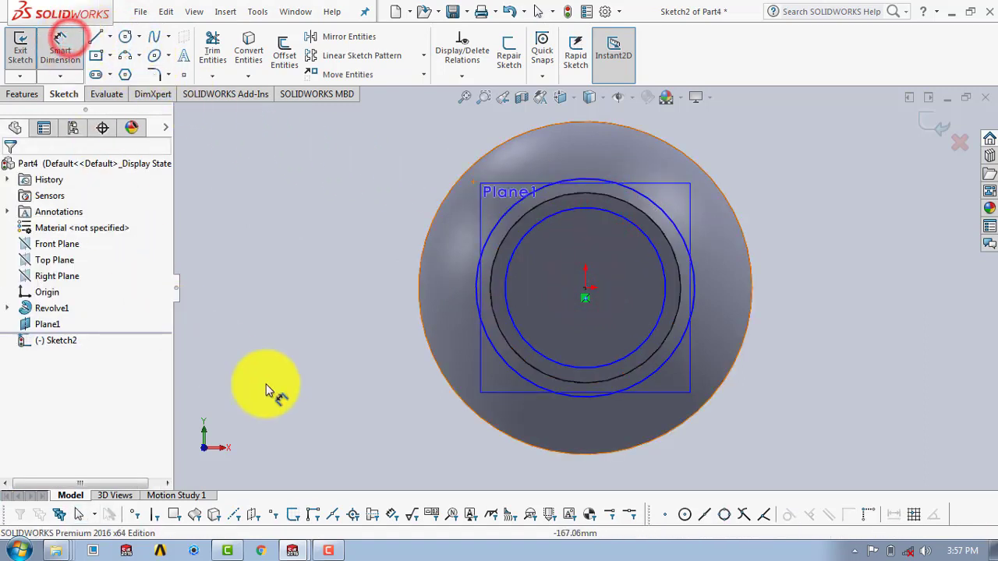
left_click(676, 217)
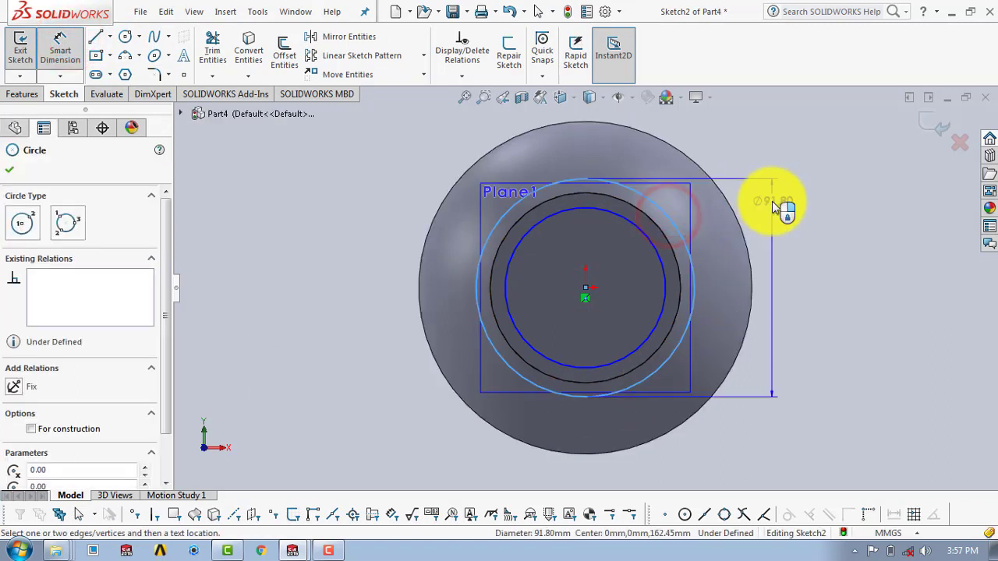
left_click(770, 205)
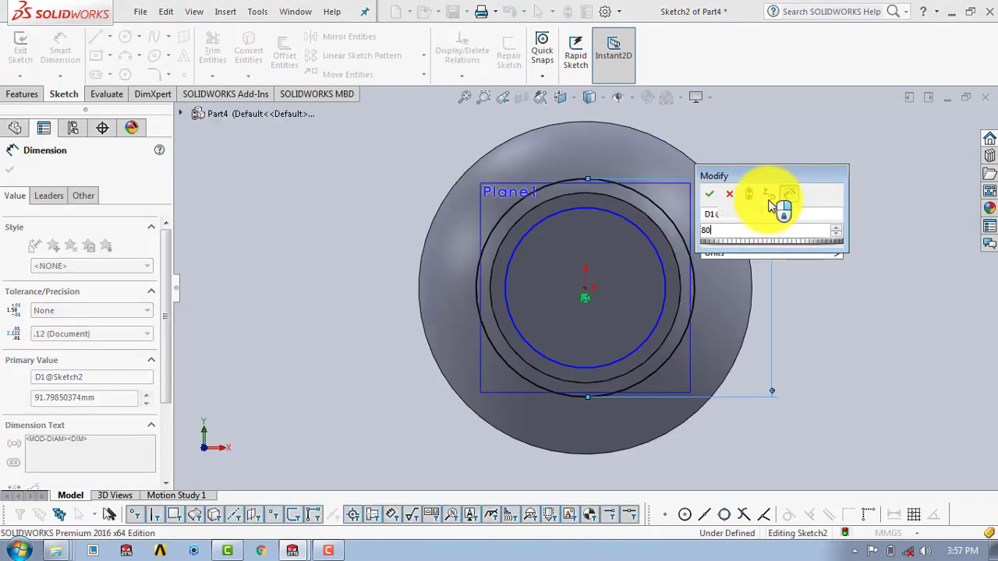
type("80")
key("Return")
left_click(663, 281)
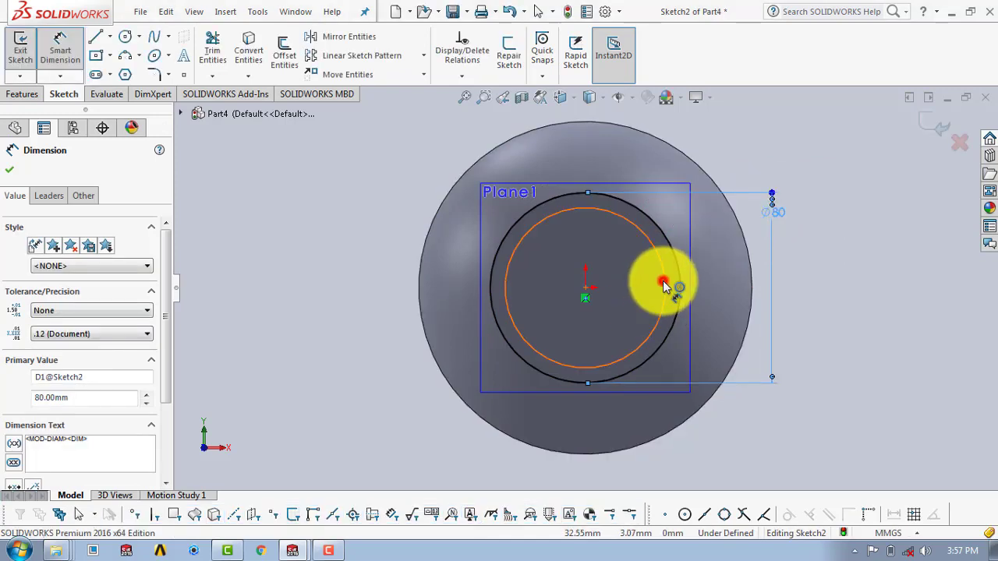
left_click(807, 261)
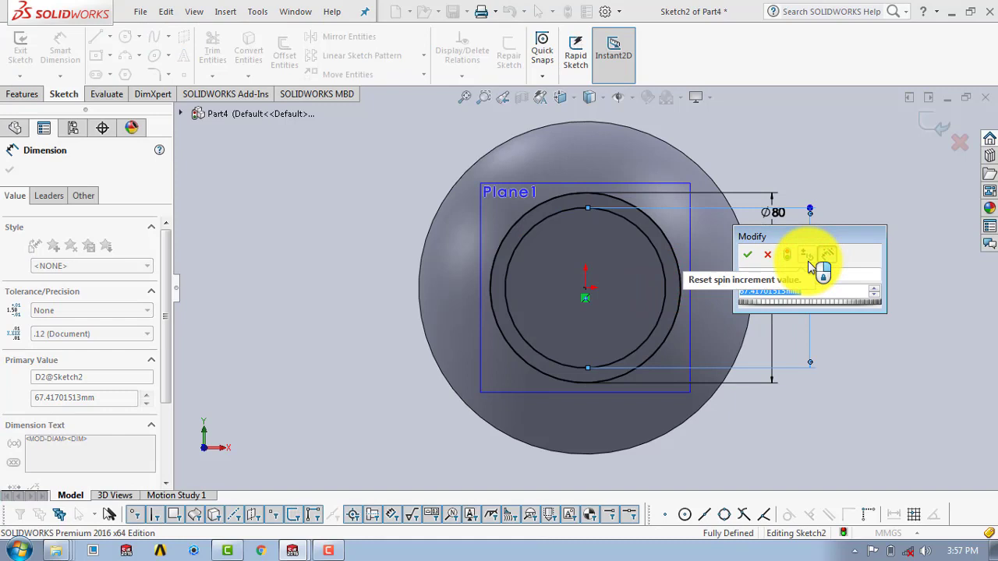
type("80-1")
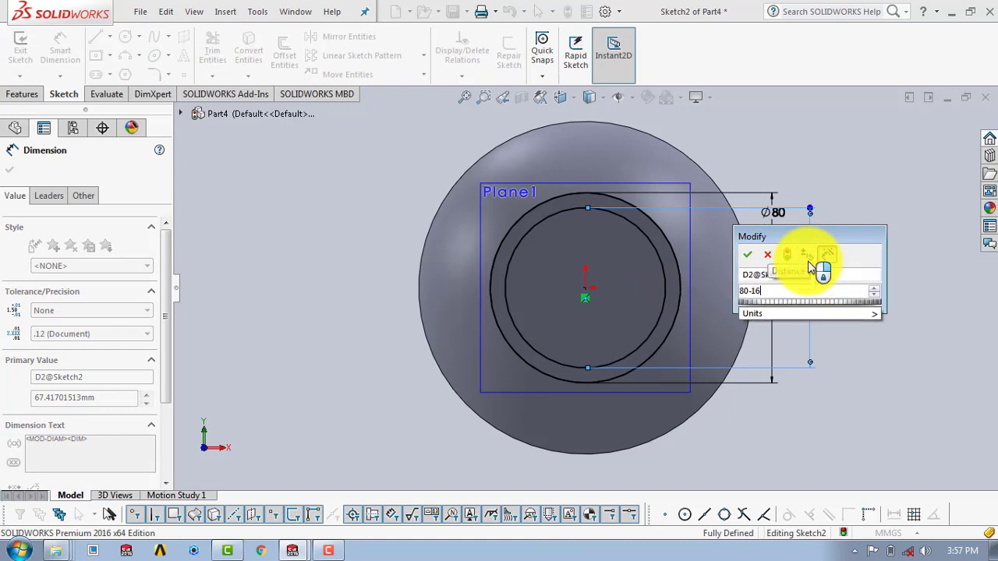
type("6")
key("Return")
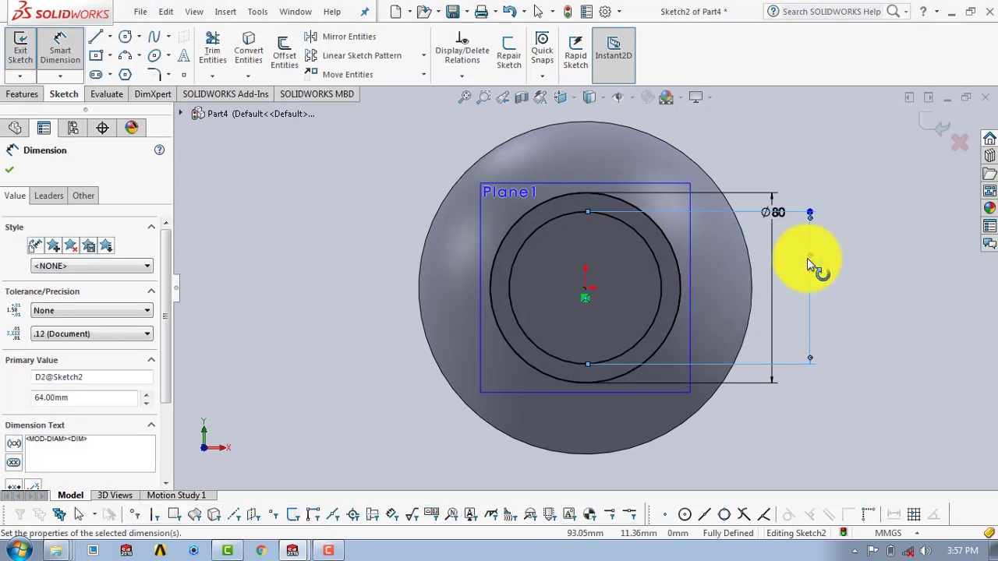
left_click(10, 172)
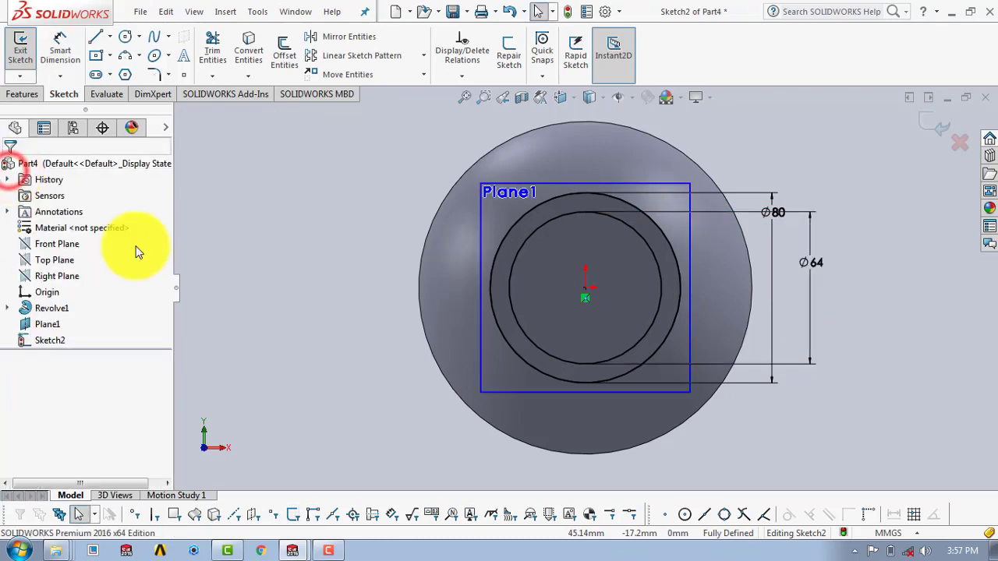
left_click(939, 127)
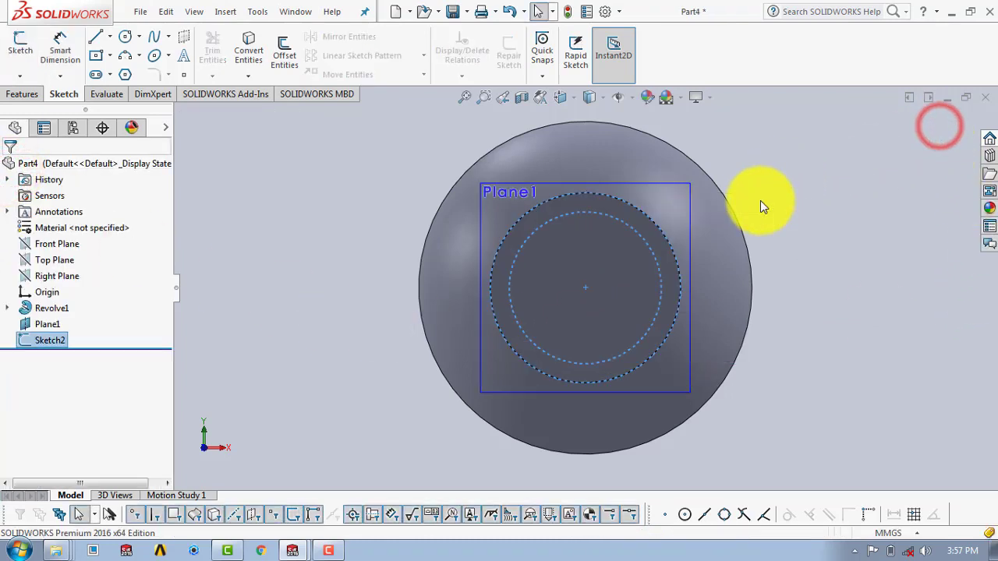
Extrude-cut Sketch2 blind 10 mm deep to form the ring groove in the shank.
left_click(24, 94)
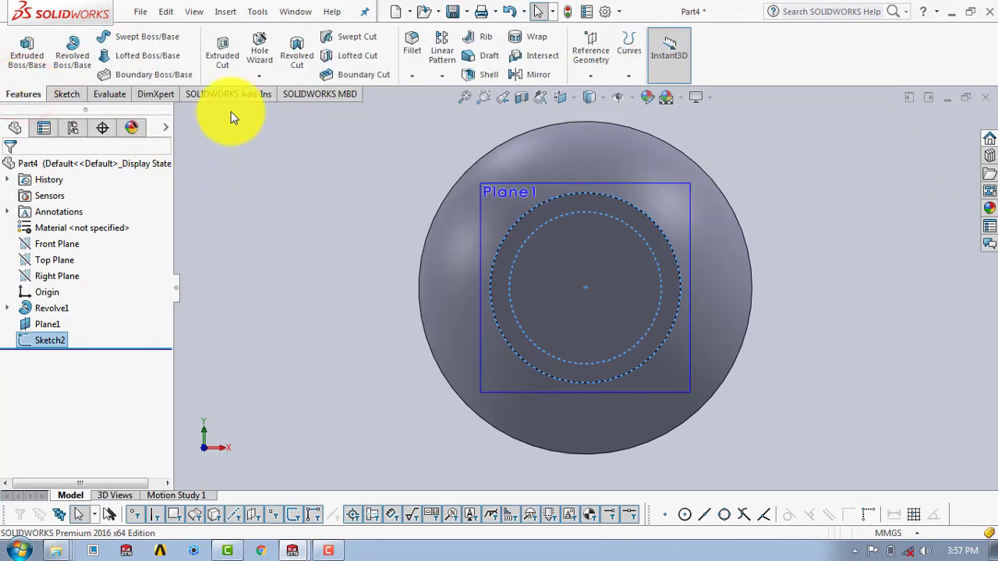
left_click(228, 43)
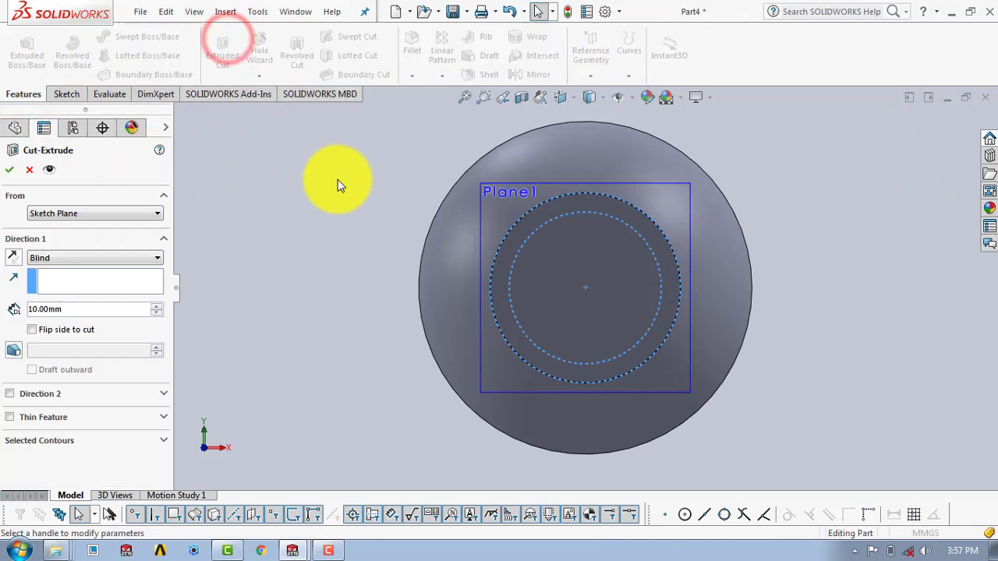
middle_click_drag(375, 217, 390, 238)
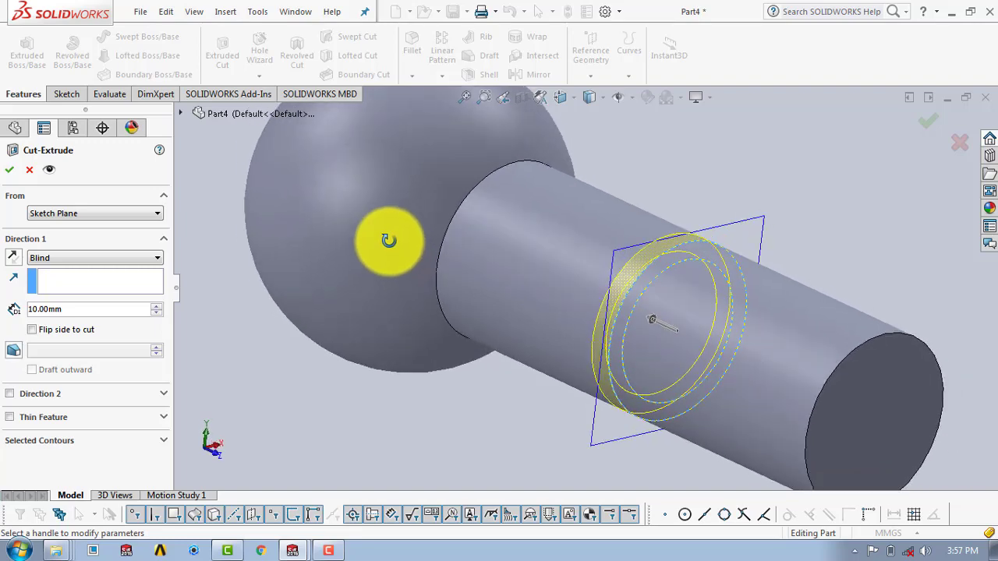
left_click(12, 170)
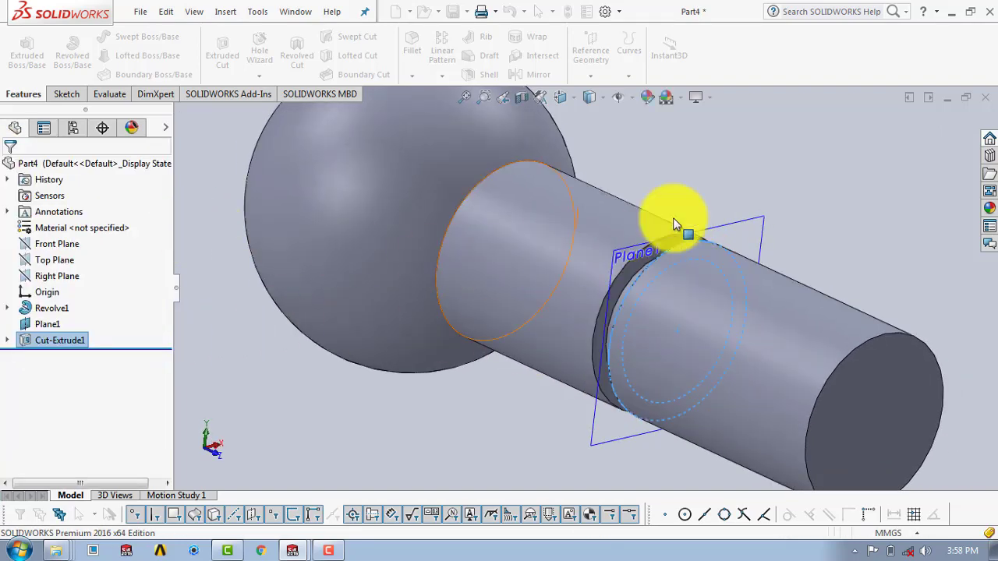
left_click(757, 173)
scroll(670, 210, "up", 3)
middle_click_drag(669, 210, 683, 254)
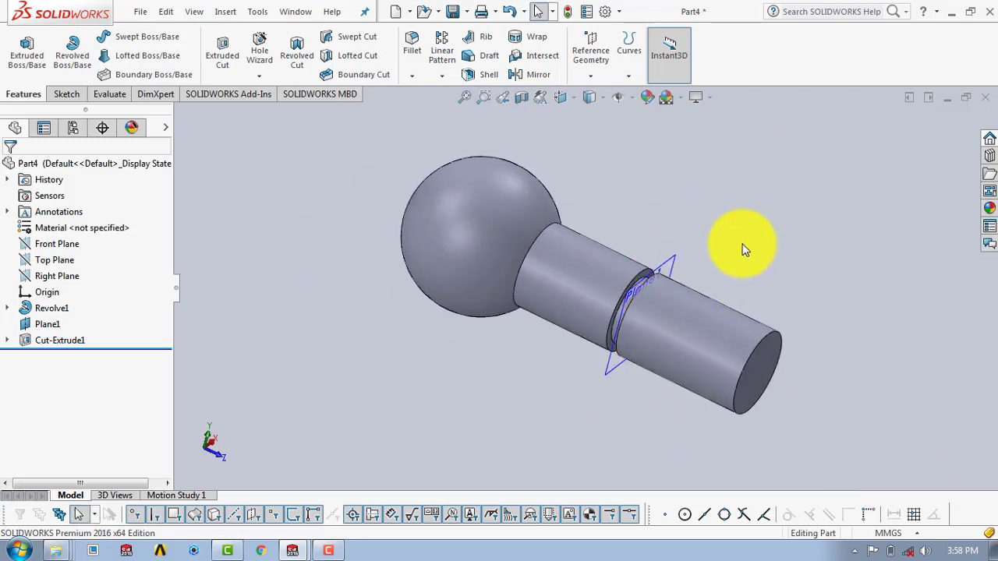
Fillet the shank-to-ball edge with a 5 mm radius.
left_click(409, 41)
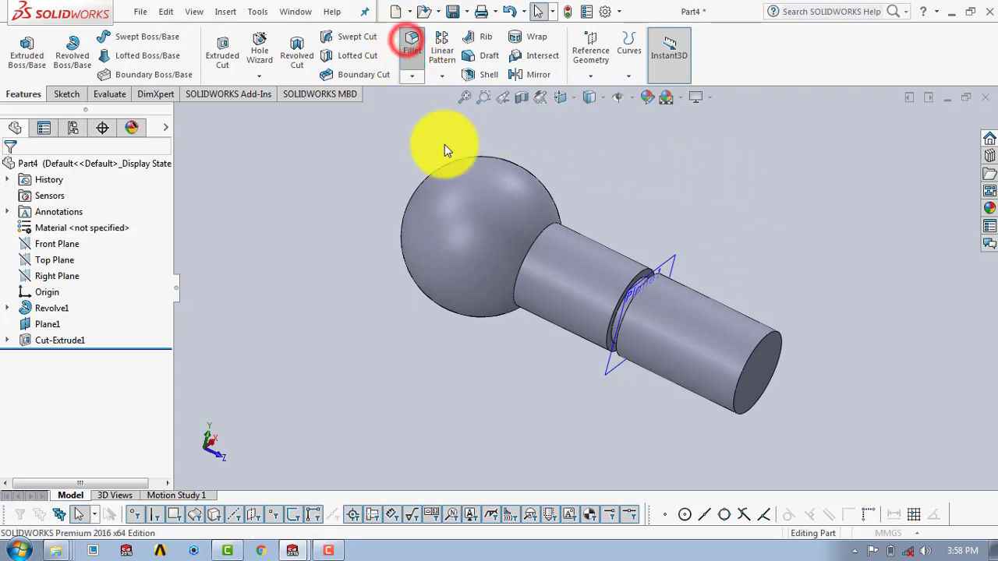
left_click(544, 227)
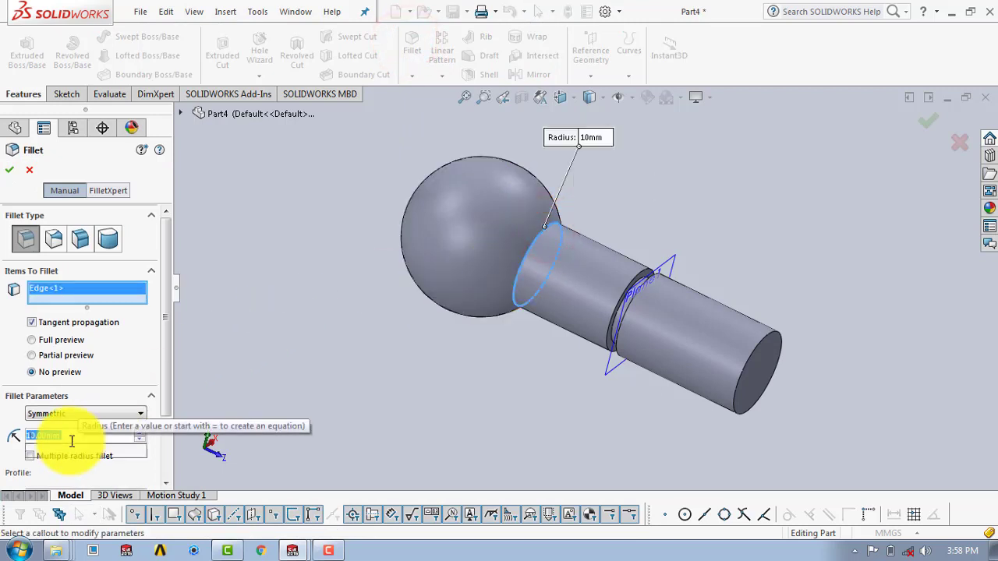
type("5")
key("Return")
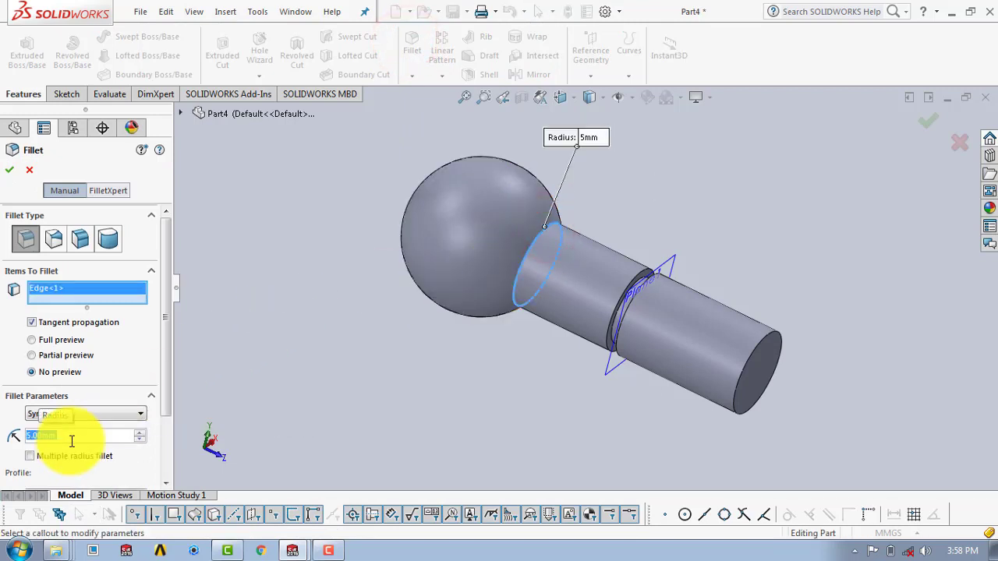
left_click(12, 171)
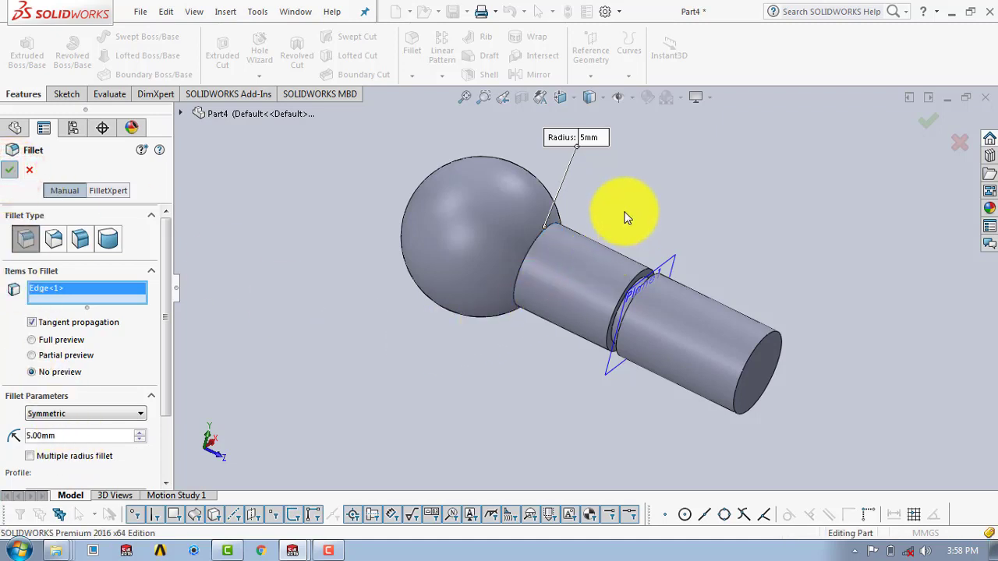
scroll(638, 278, "down", 4)
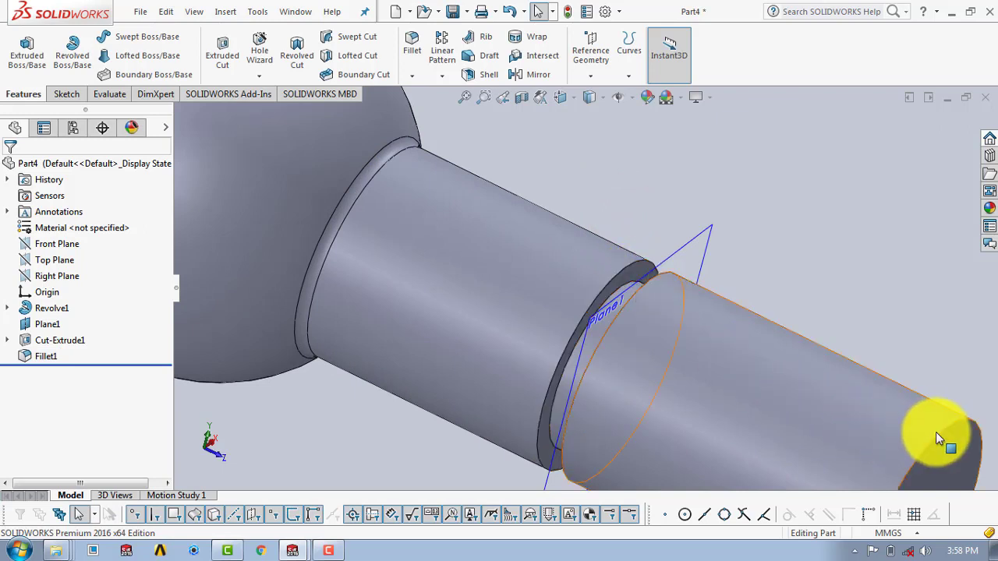
left_click(411, 75)
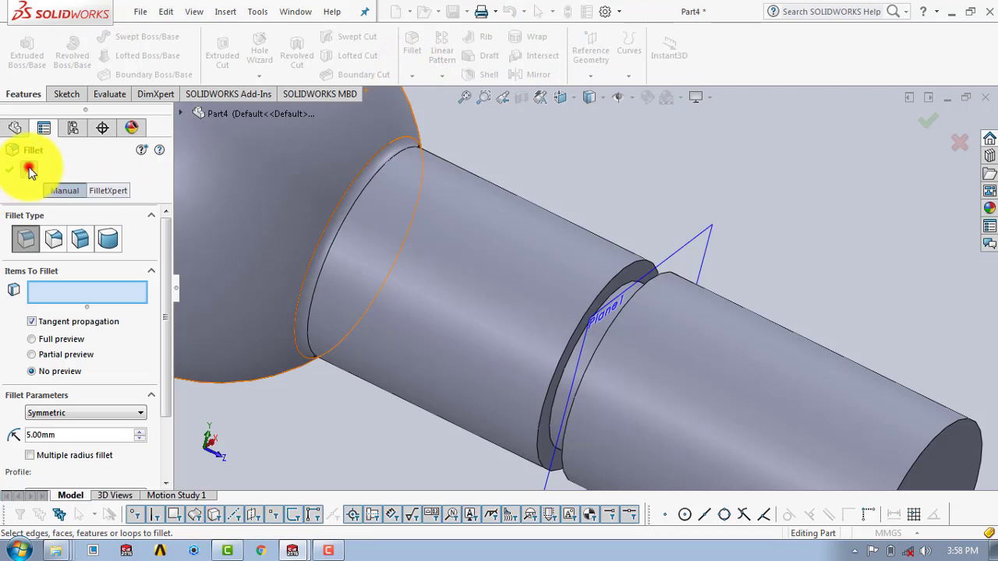
Start a chamfer and select both groove rims and the shank's end edge.
left_click(28, 170)
left_click(411, 74)
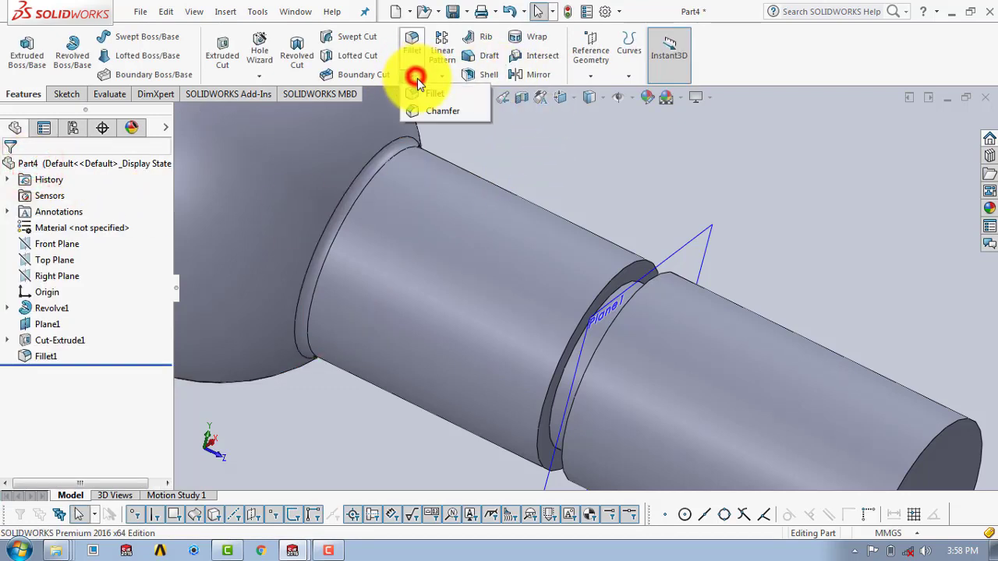
left_click(434, 113)
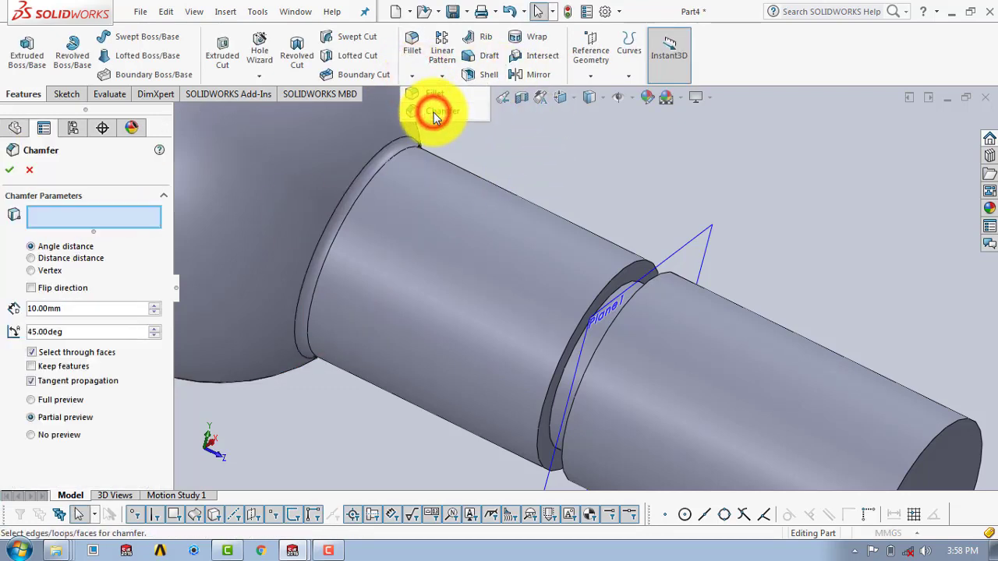
left_click(624, 269)
middle_click_drag(652, 216, 655, 273)
left_click(655, 275)
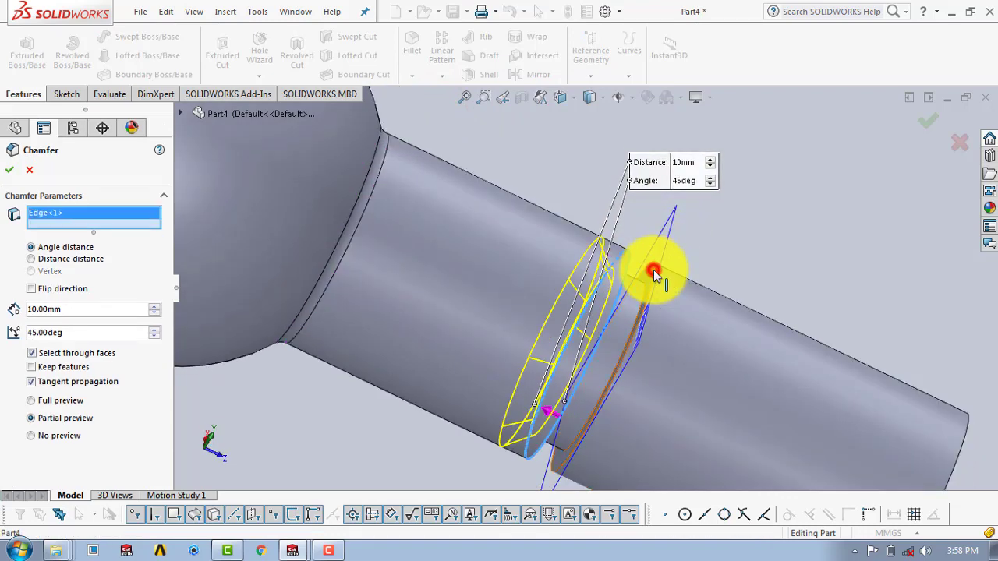
key("f")
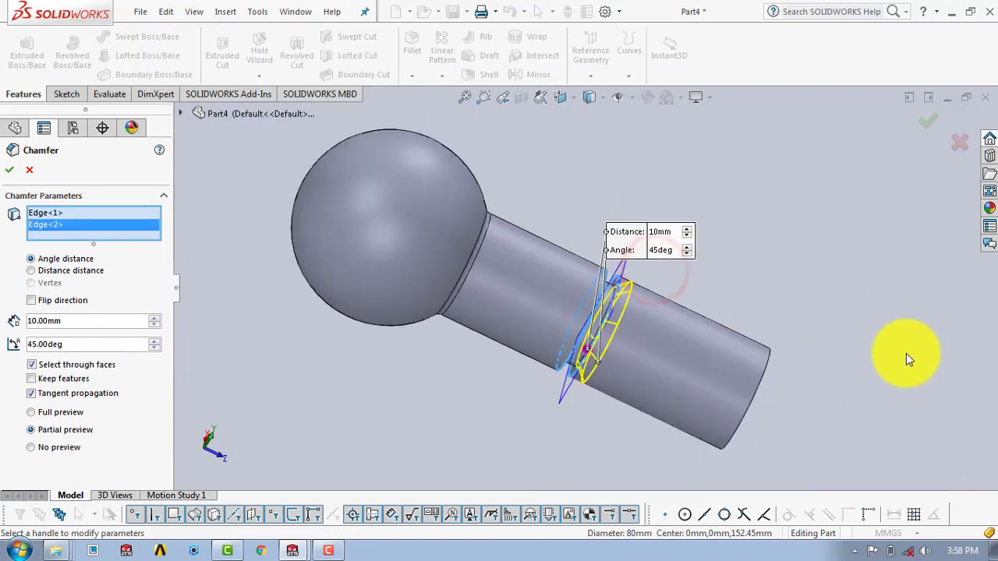
left_click(767, 370)
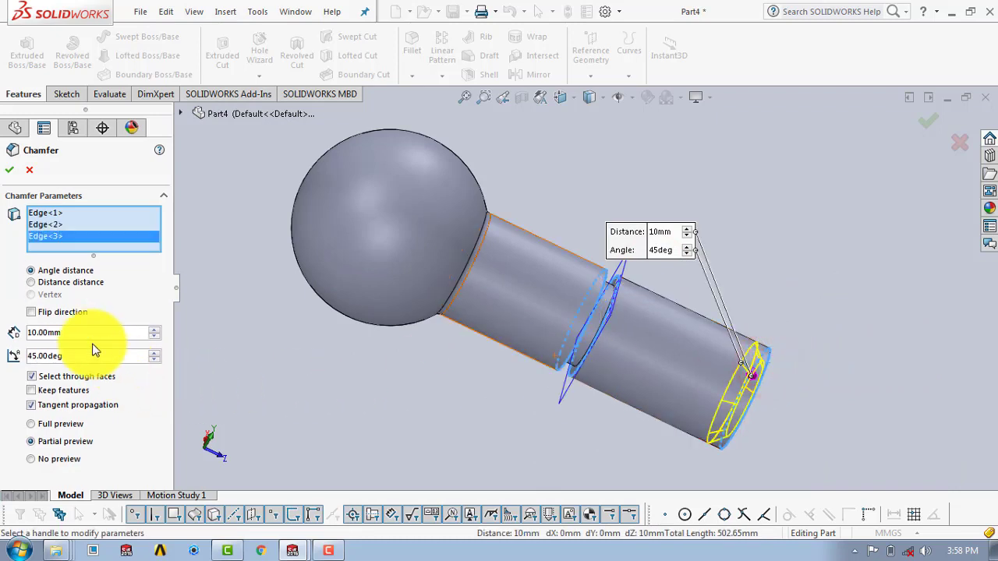
Set the chamfer distance to 5 mm at 45° and apply it.
left_click_drag(84, 333, 25, 333)
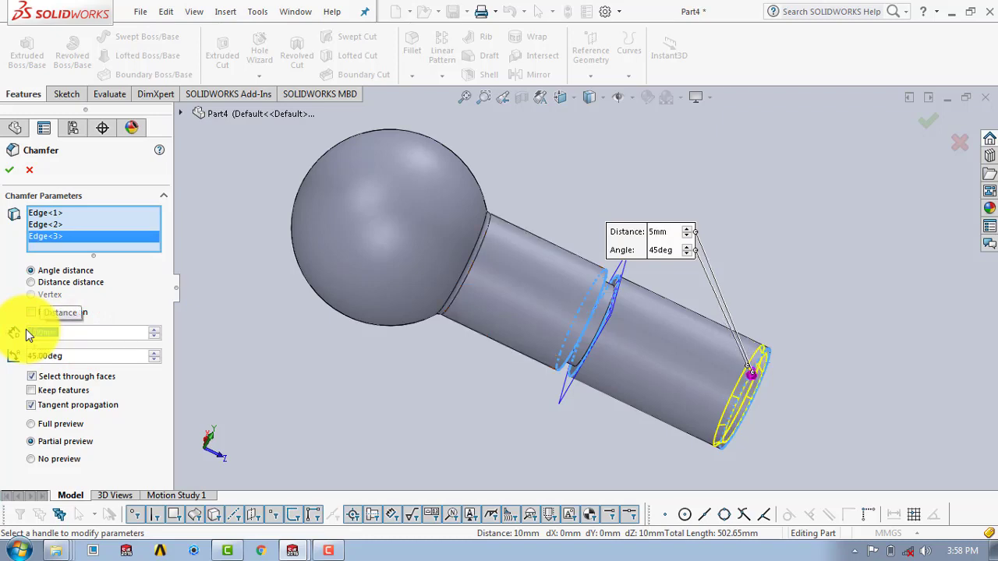
type("5")
key("Return")
left_click(12, 170)
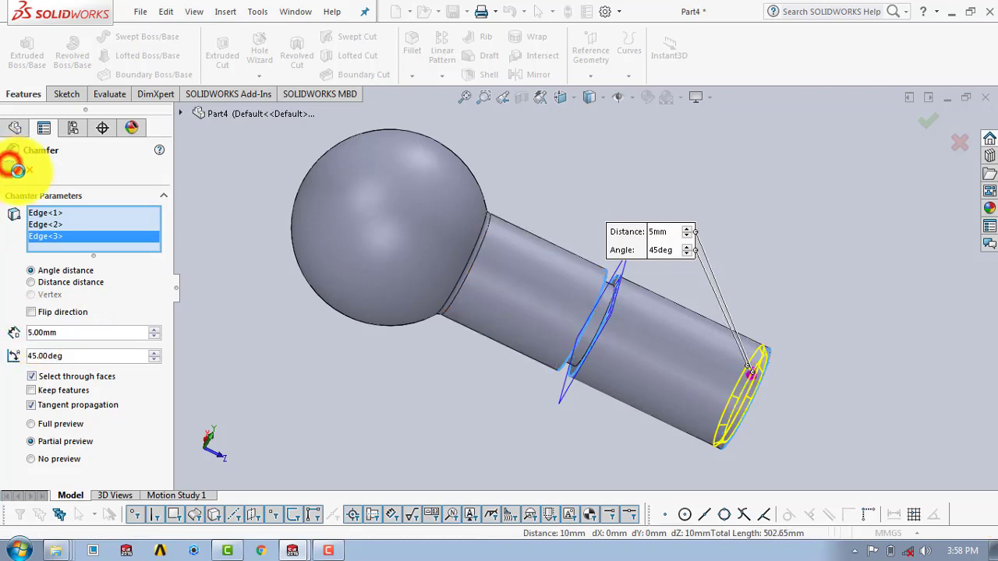
key("f")
left_click(726, 196)
scroll(642, 294, "up", 3)
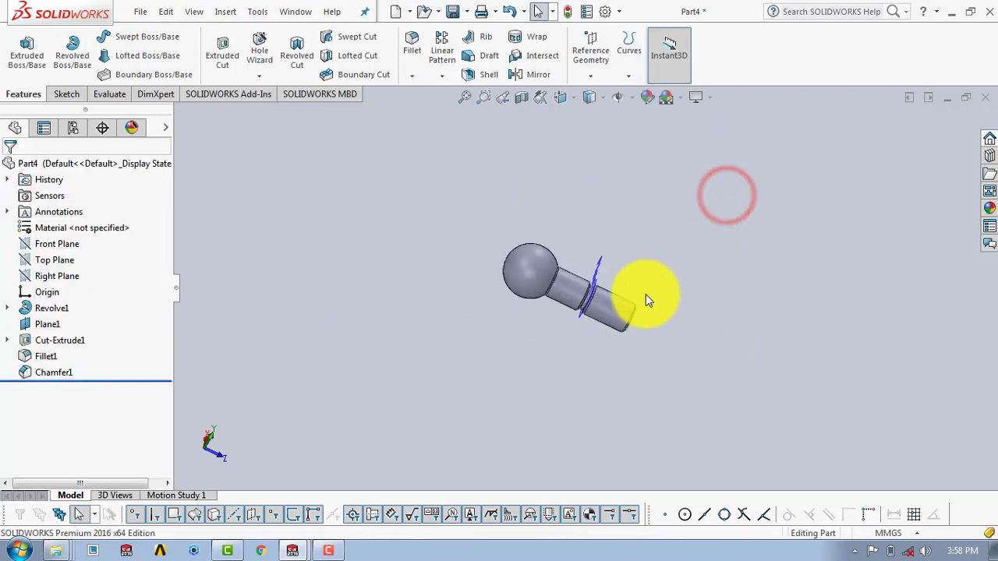
scroll(600, 298, "down", 5)
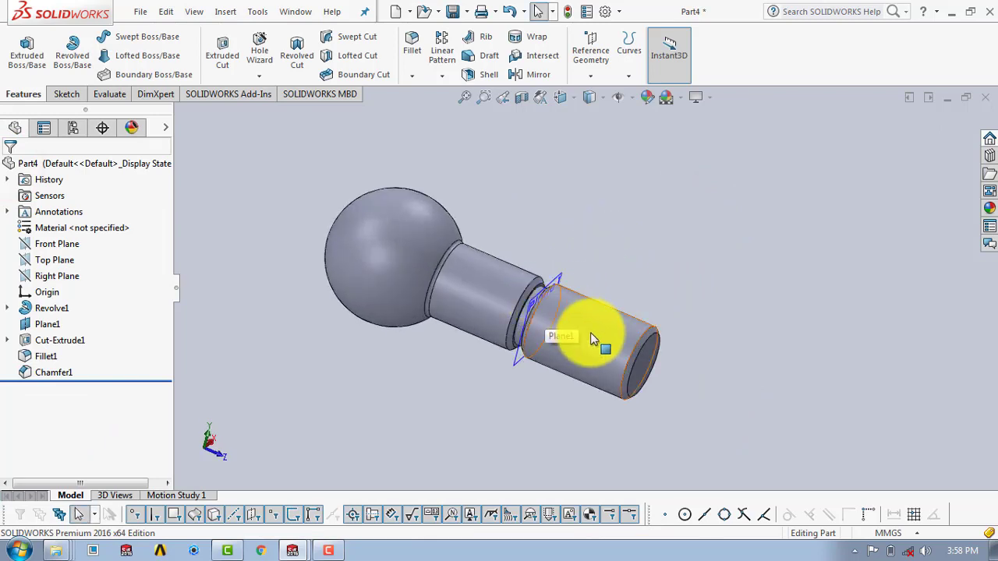
Start a face-on sketch at the shank end and draw a circle at the origin.
left_click(66, 94)
left_click(23, 45)
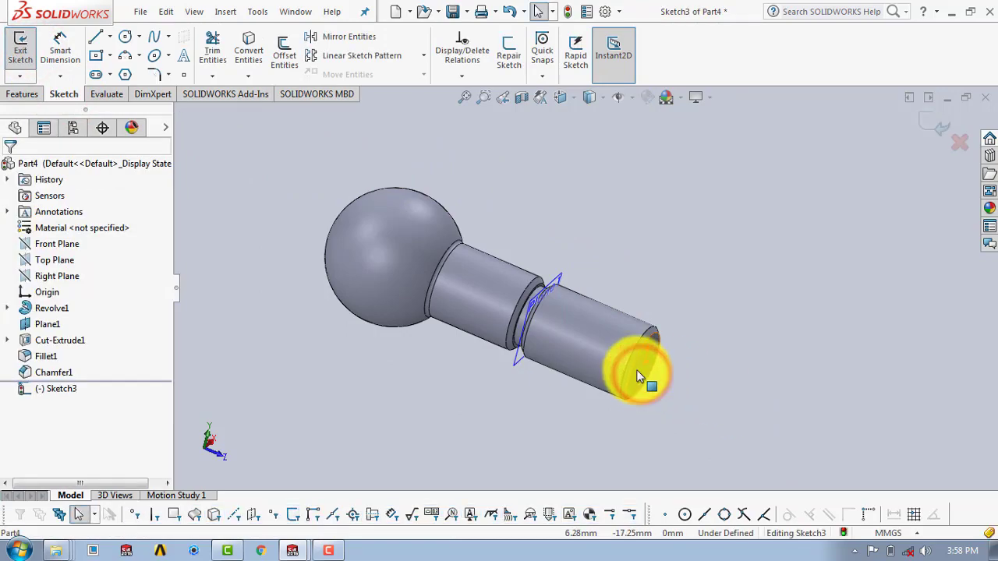
key("space")
left_click(333, 56)
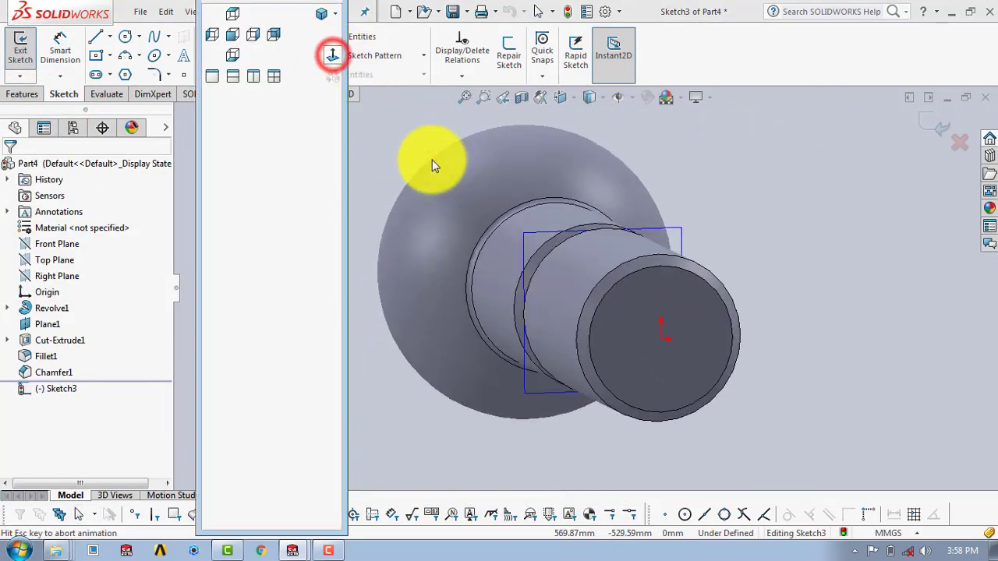
left_click(125, 37)
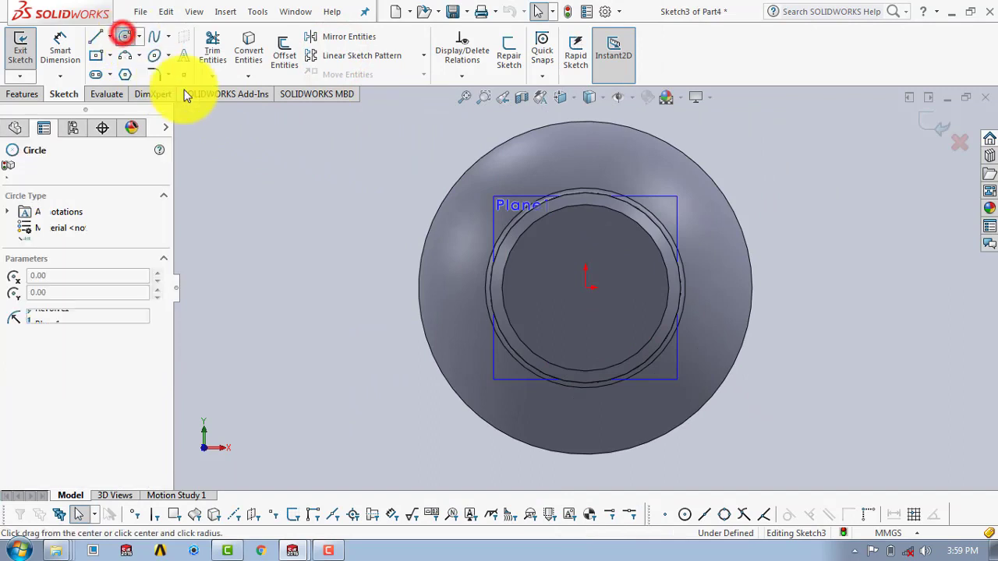
left_click(586, 290)
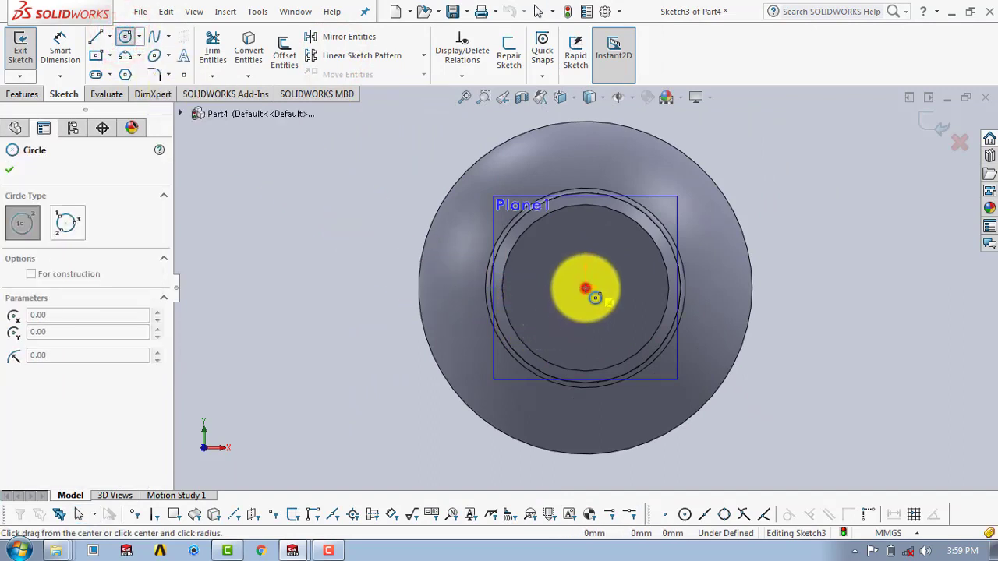
left_click(600, 227)
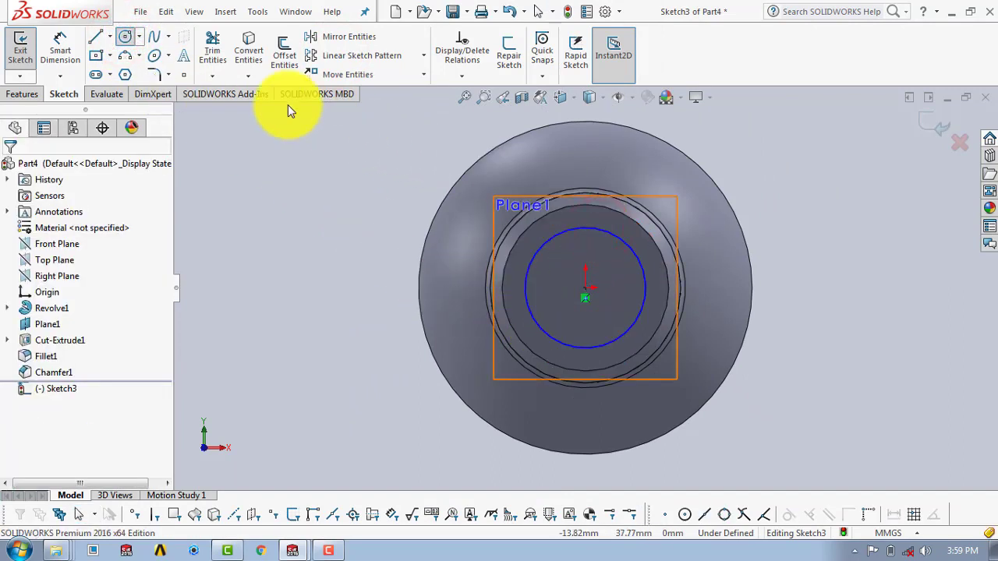
Dimension the circle to Ø80, exit the sketch, and return to isometric view.
left_click(60, 40)
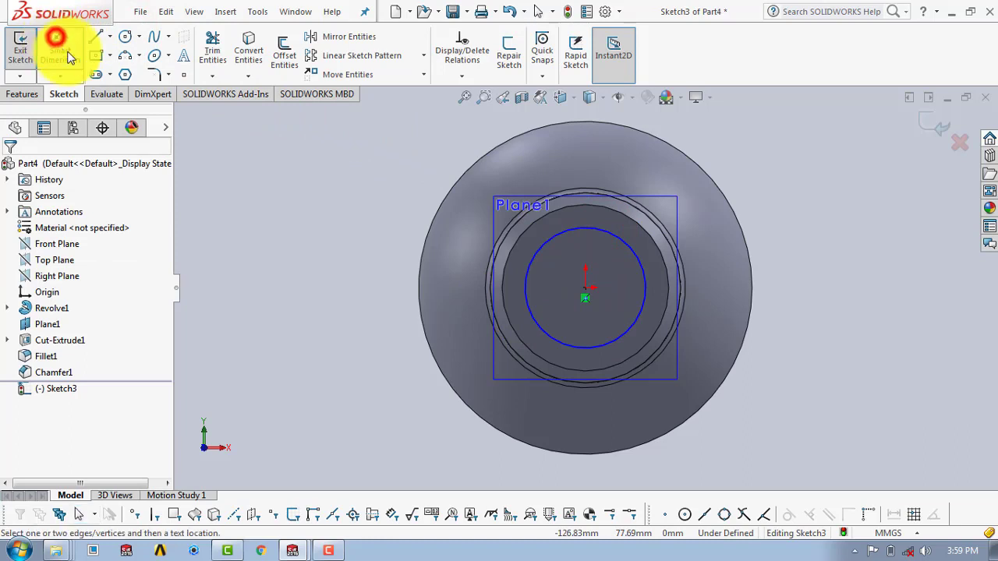
left_click(646, 301)
left_click(799, 288)
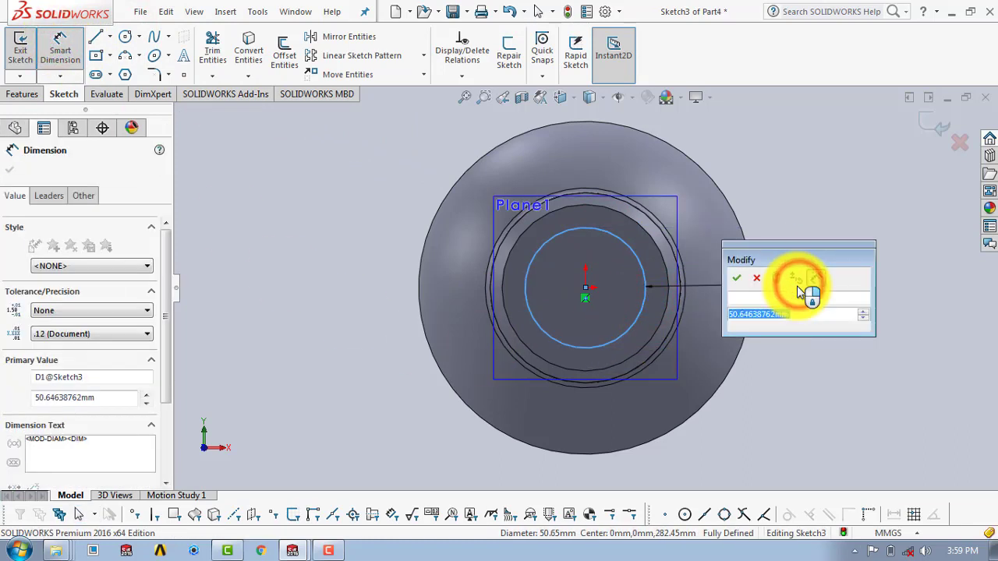
type("80")
key("Return")
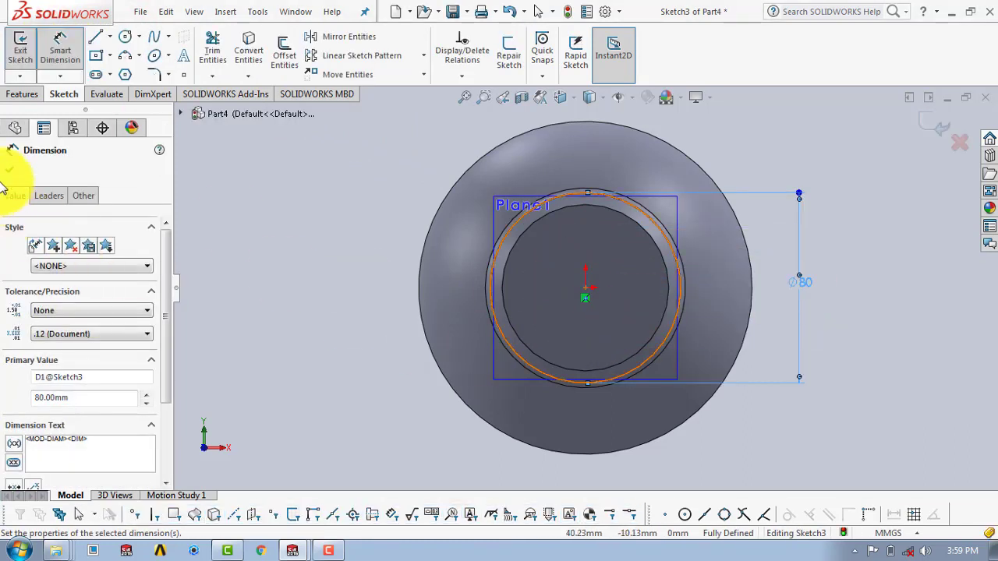
left_click(6, 170)
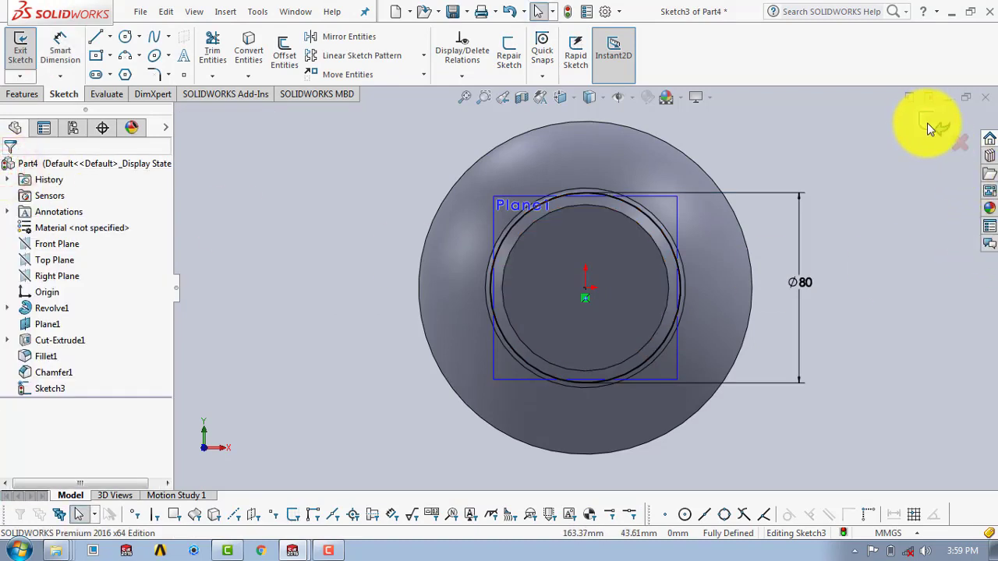
left_click(927, 122)
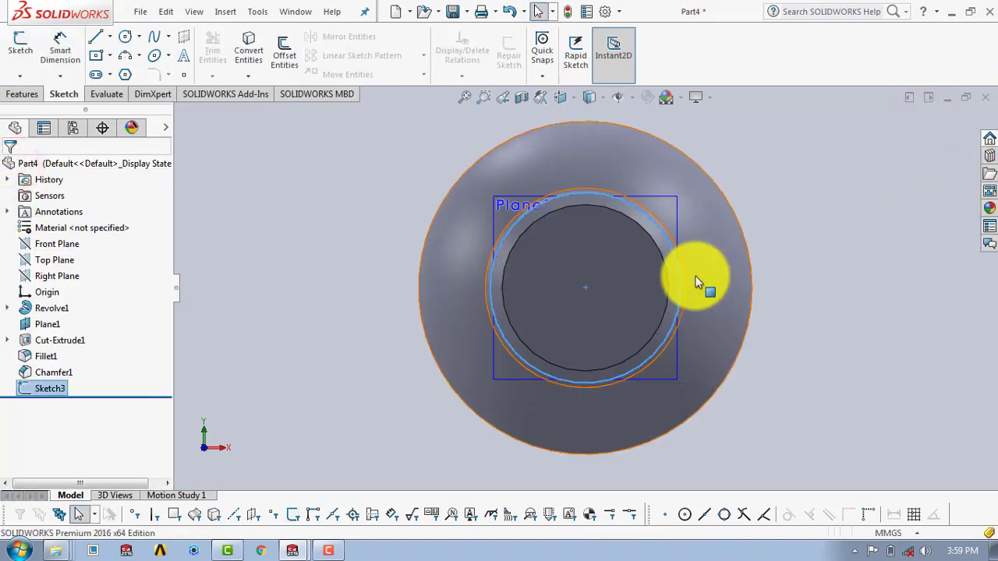
key("ctrl+7")
middle_click_drag(738, 345, 544, 266)
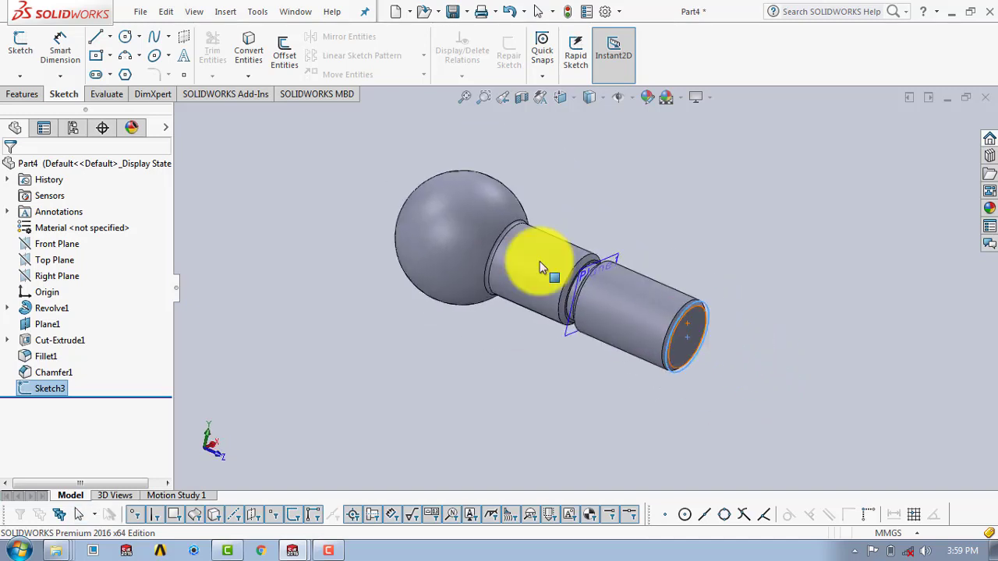
Create Helix/Spiral1 from Sketch3's circle: constant 8 mm pitch, 15 revolutions, reversed direction.
left_click(22, 94)
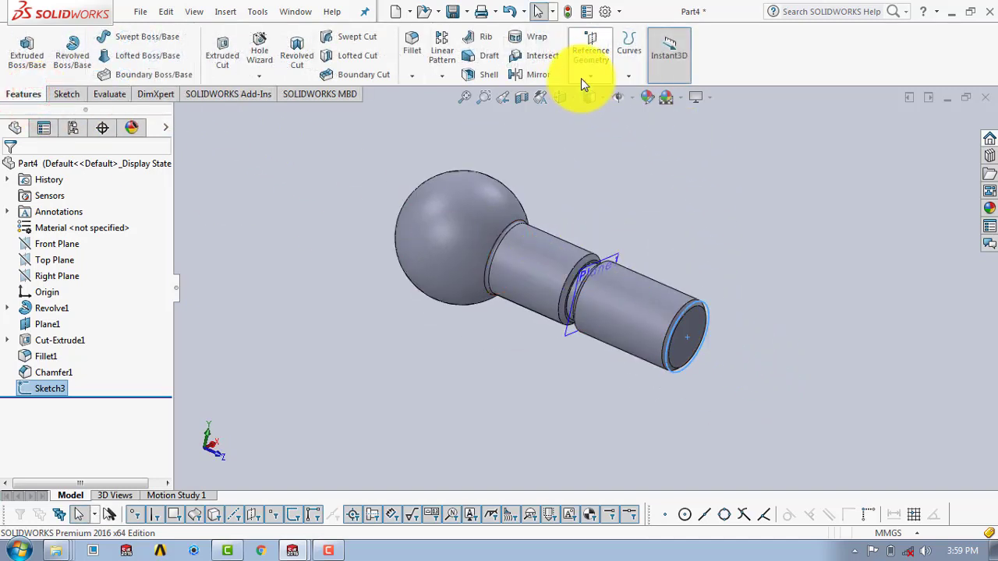
left_click(628, 75)
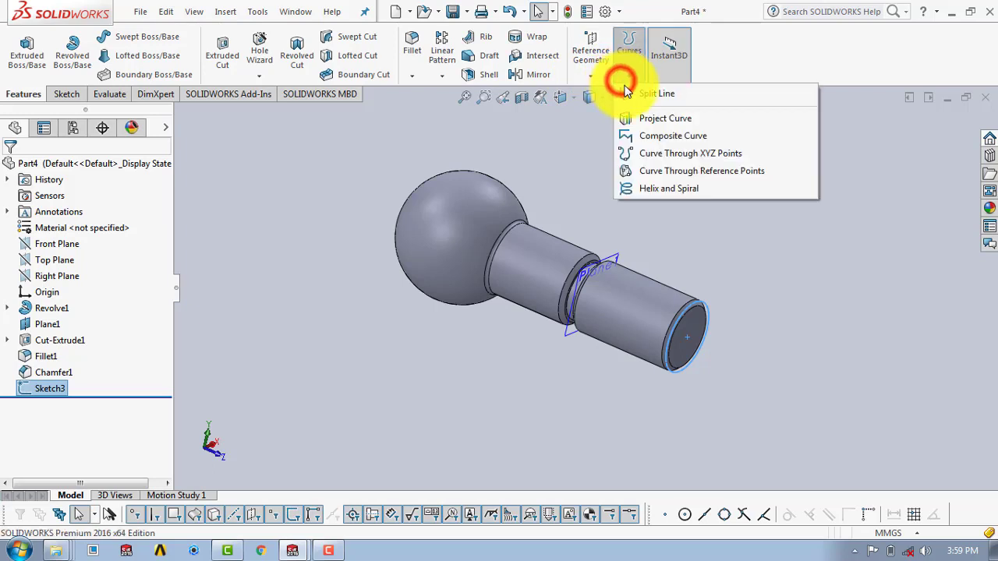
left_click(664, 189)
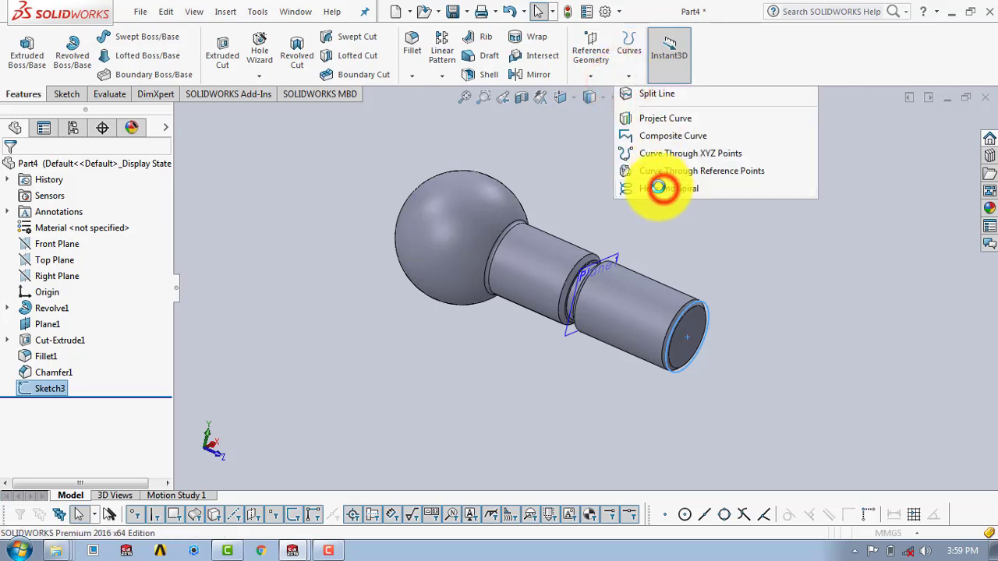
middle_click_drag(347, 295, 370, 300)
scroll(635, 333, "down", 2)
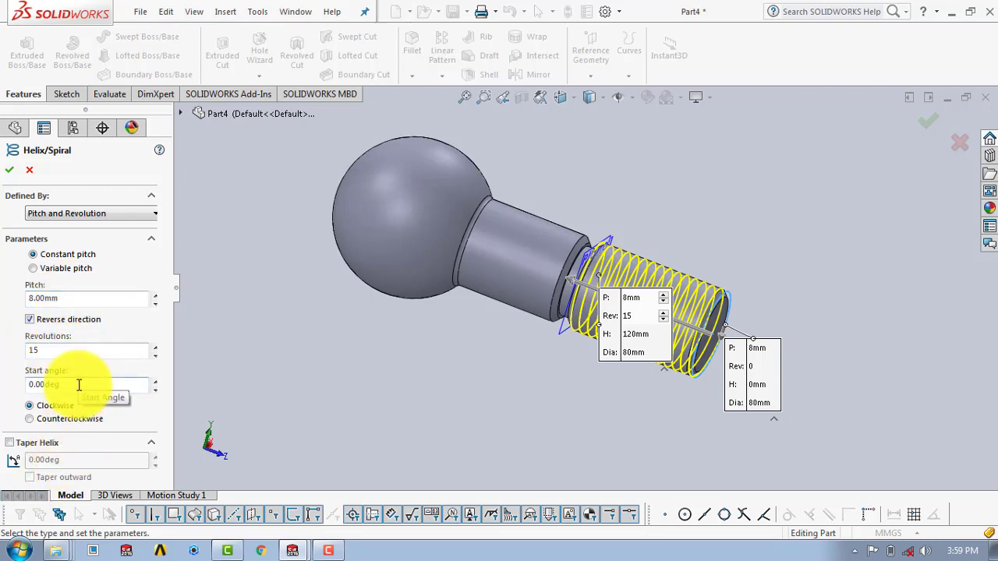
left_click(11, 166)
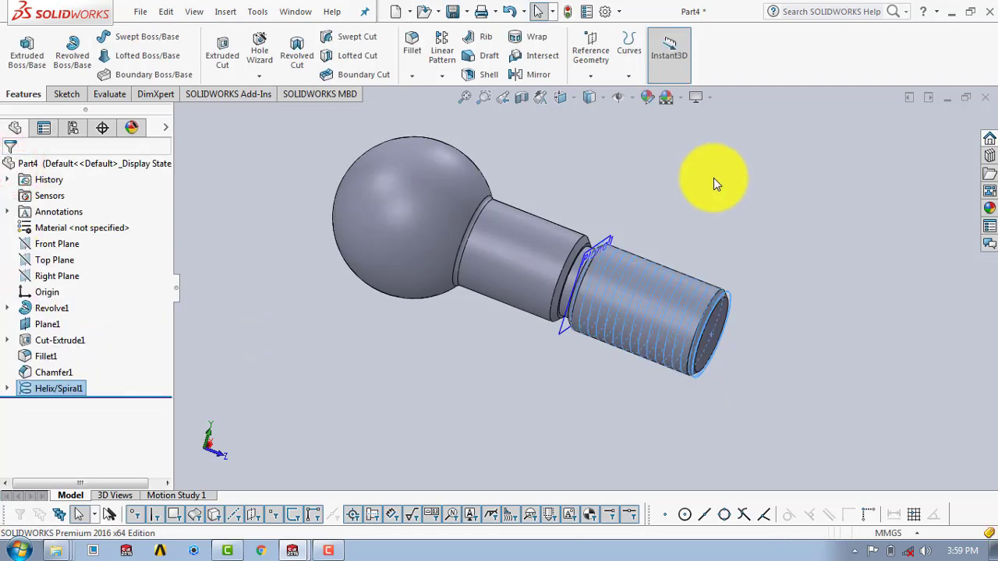
left_click(713, 177)
scroll(711, 312, "down", 3)
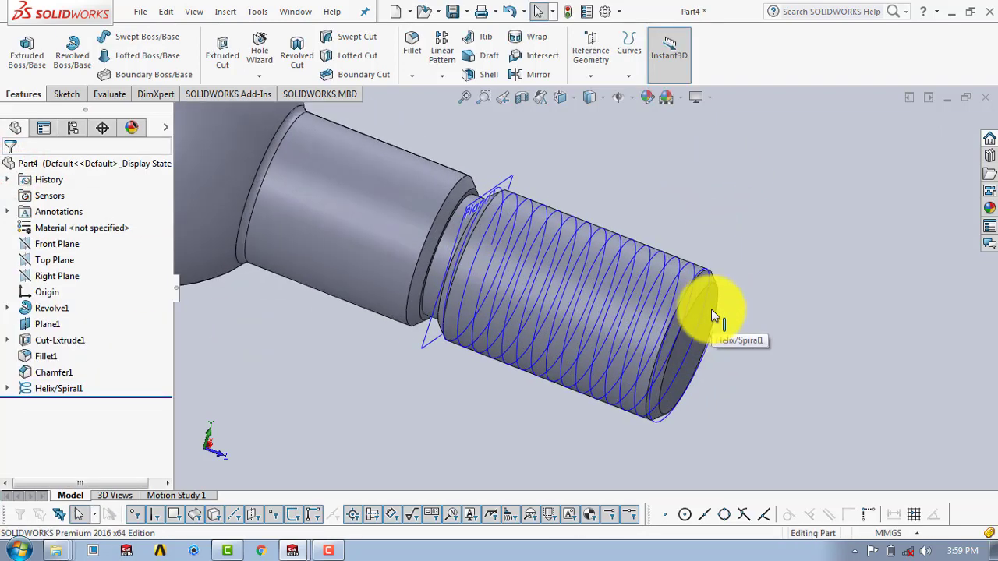
scroll(711, 312, "up", 4)
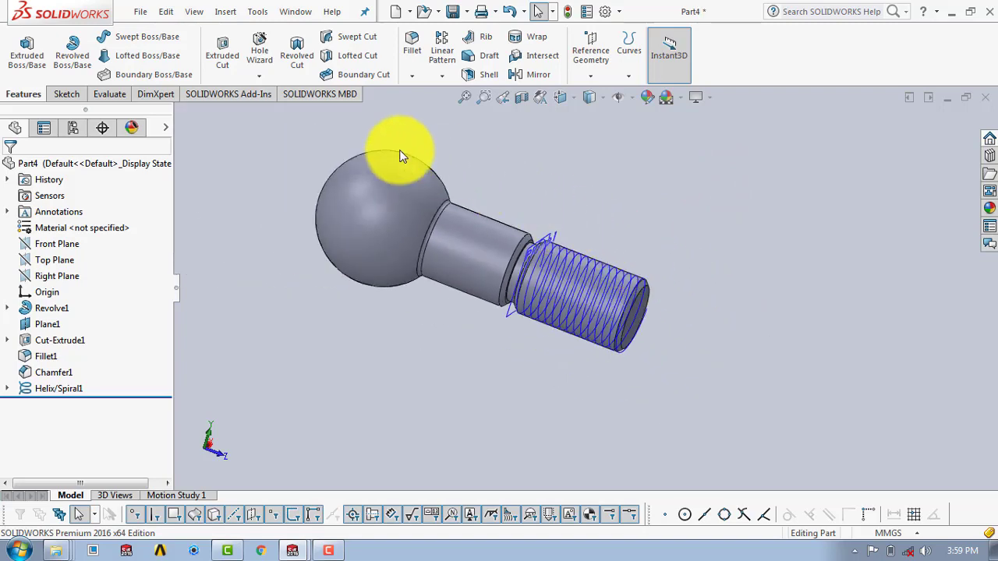
Open Sketch4 on the Top Plane, viewed normal to it, with the Polygon tool ready.
left_click(72, 93)
left_click(20, 43)
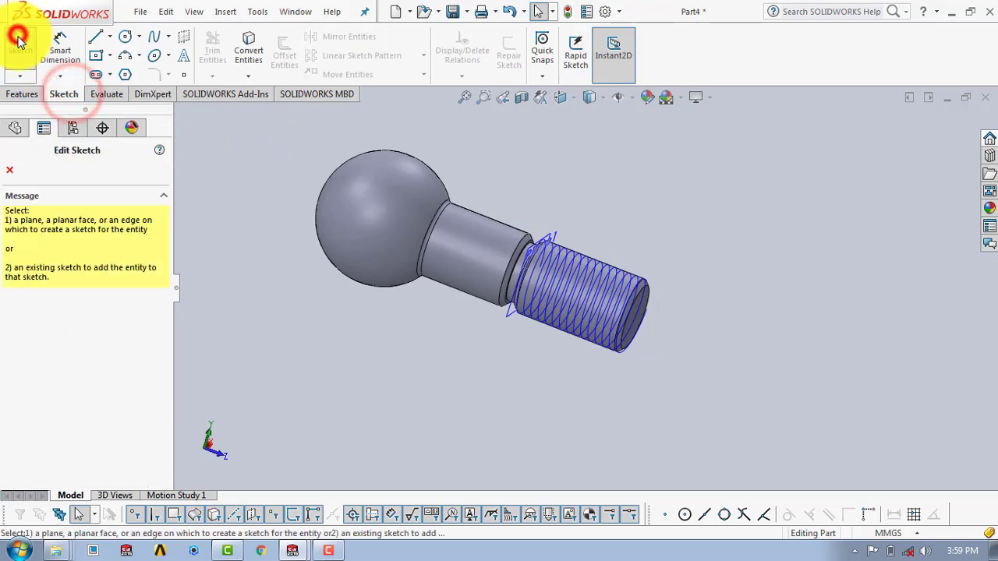
left_click(180, 115)
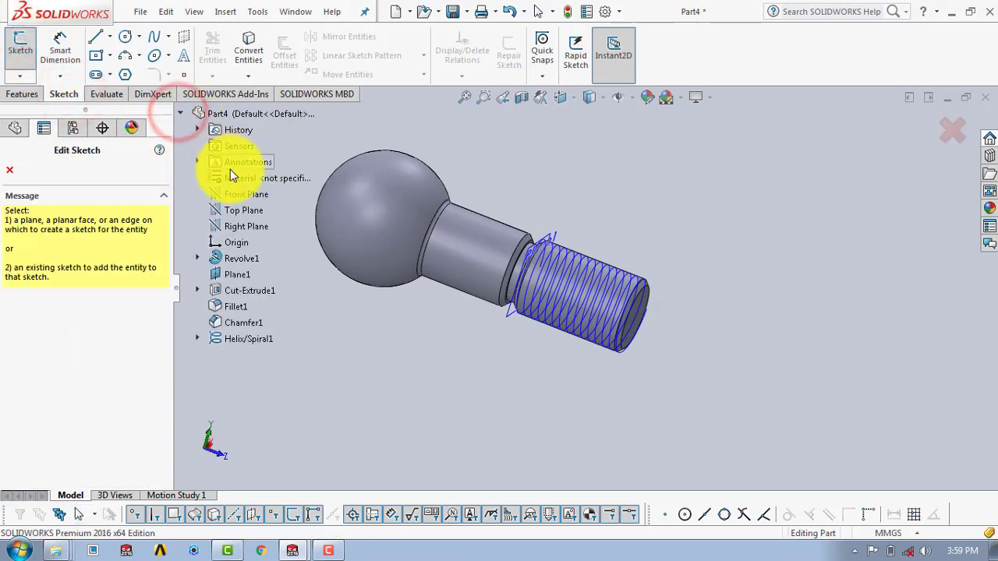
left_click(242, 212)
key("space")
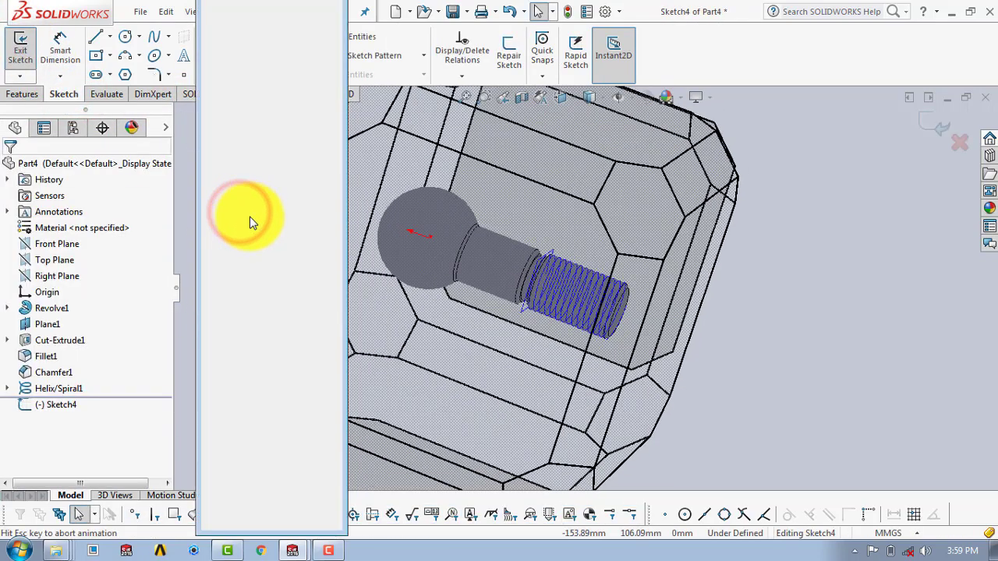
left_click(333, 55)
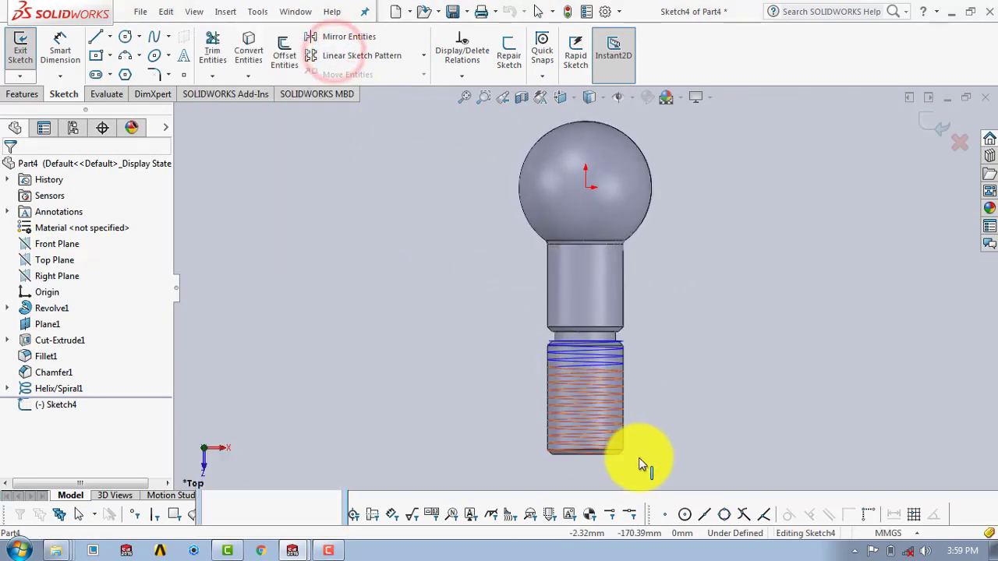
scroll(624, 459, "down", 6)
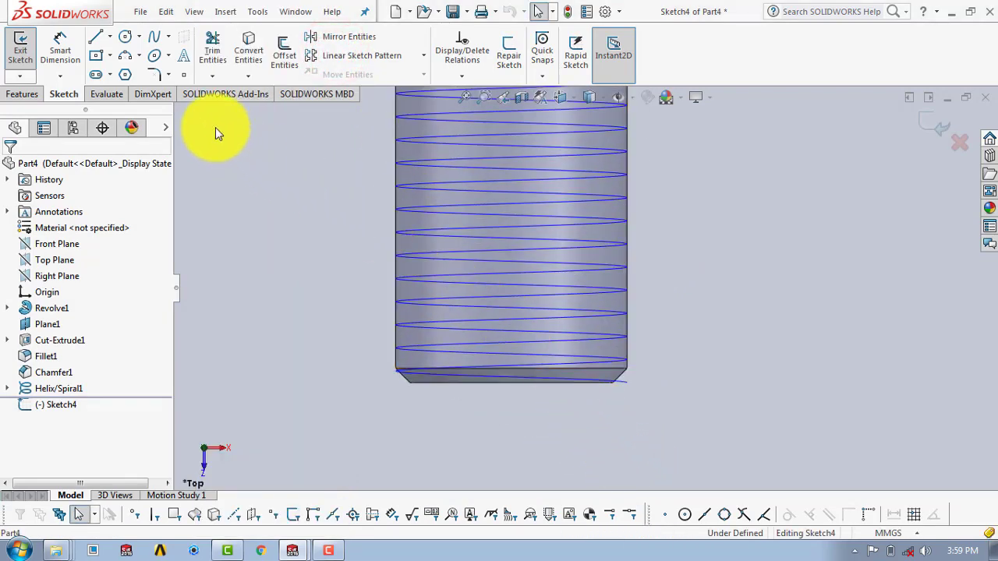
left_click(125, 74)
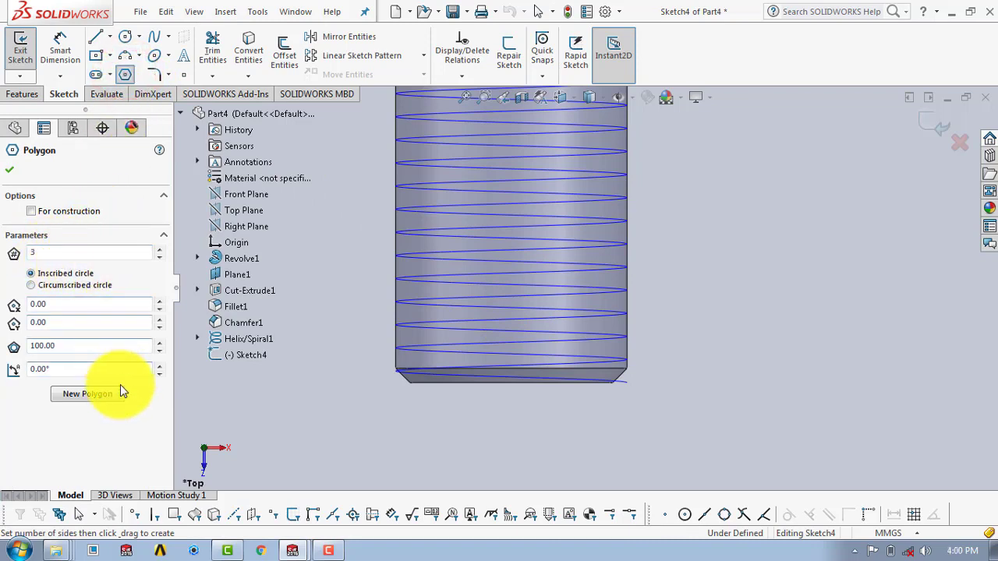
Draw a 3-sided polygon centred at the helix end of the shank.
left_click(626, 383)
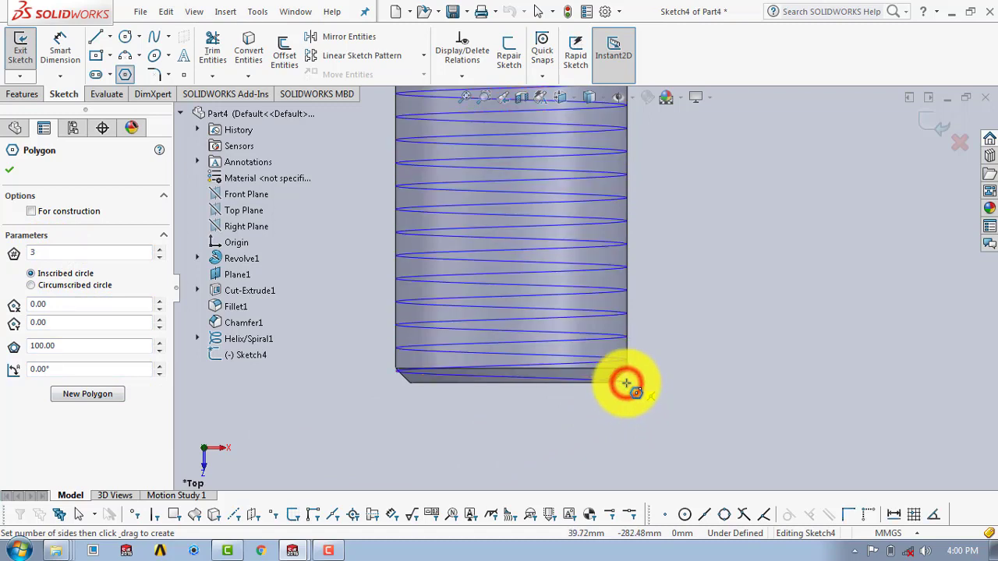
left_click(649, 341)
left_click(10, 170)
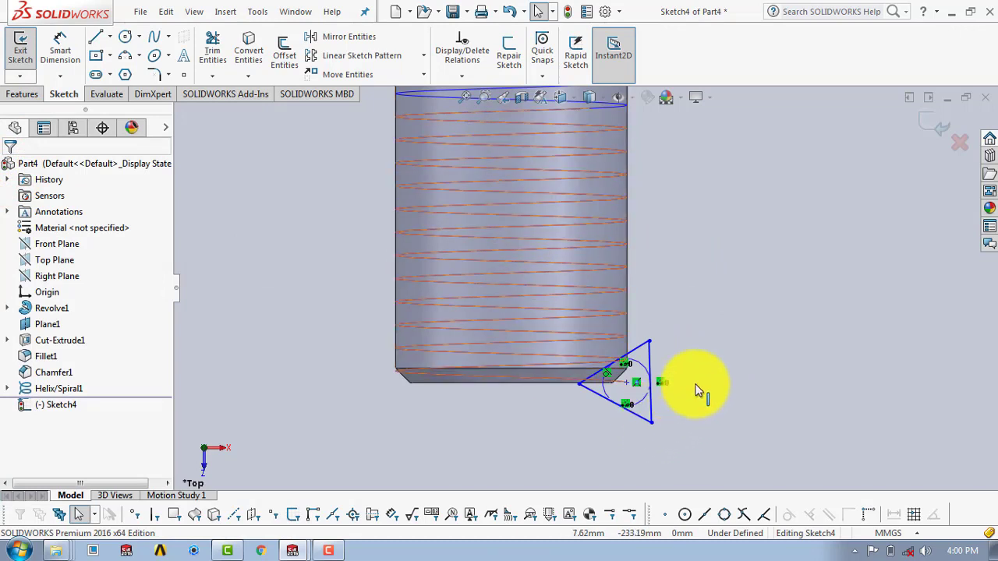
Add a Vertical relation to the triangle's right side.
scroll(698, 360, "down", 3)
left_click(598, 310)
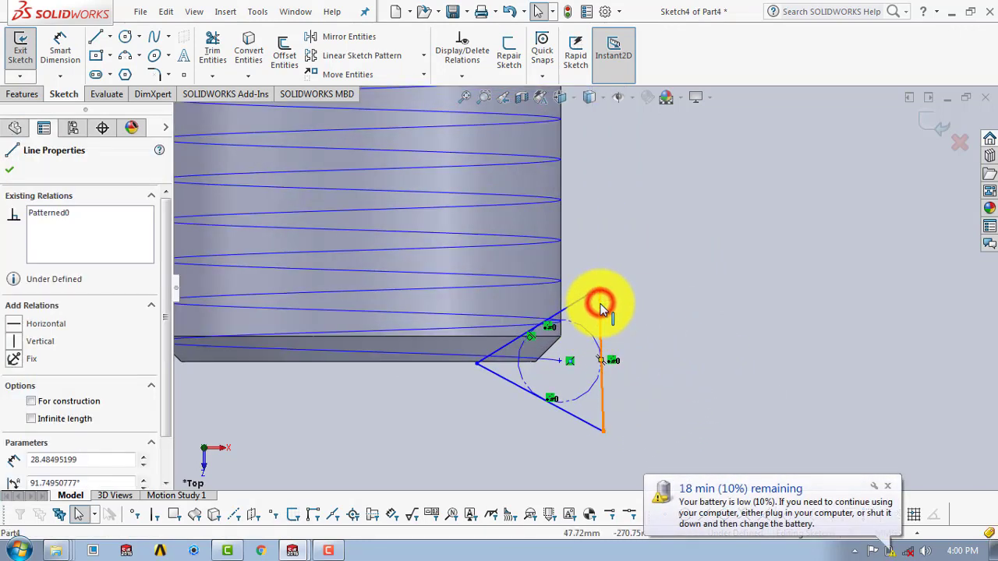
left_click(14, 343)
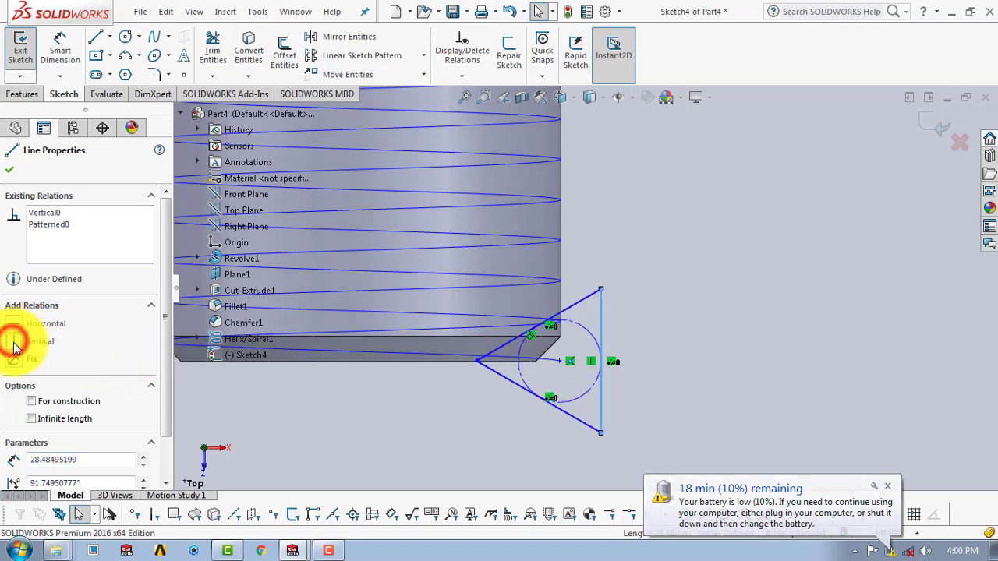
left_click(11, 173)
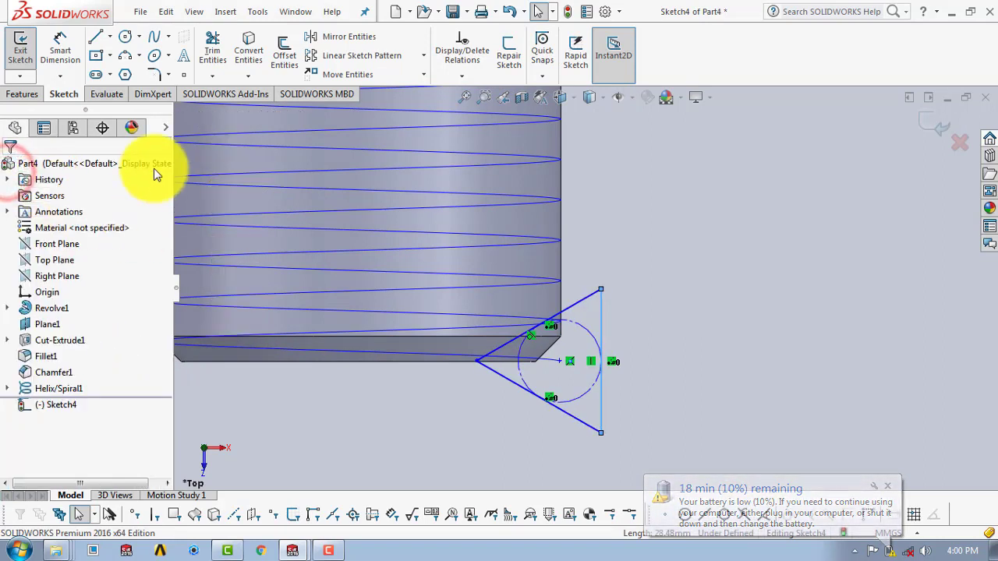
left_click(55, 49)
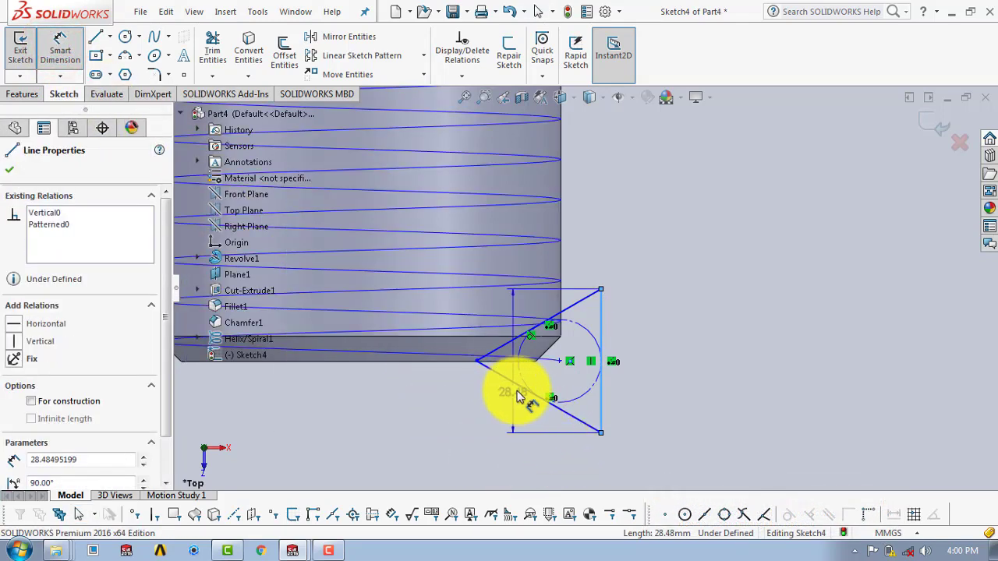
Dimension the triangle's vertical side to 8 mm.
left_click(684, 351)
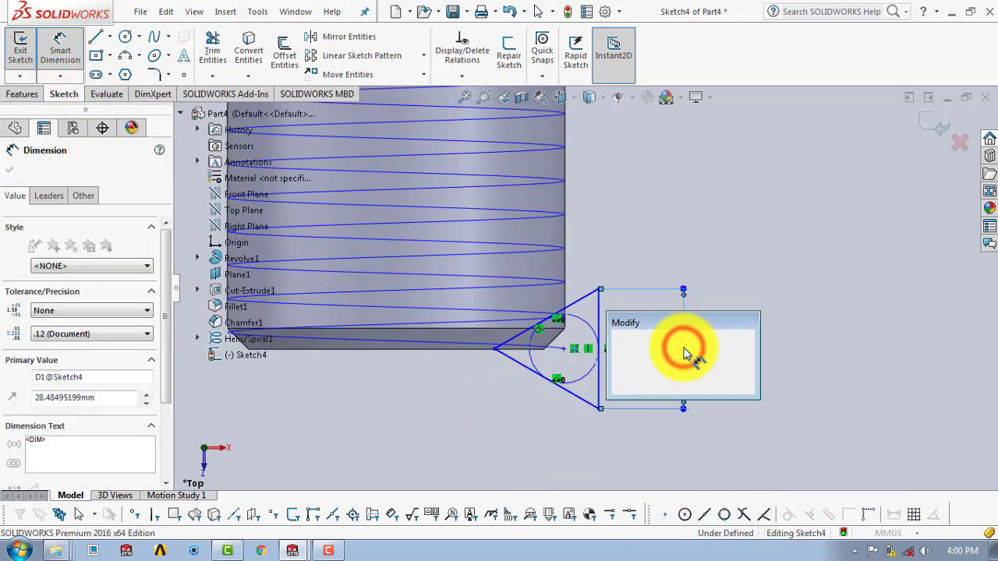
type("8")
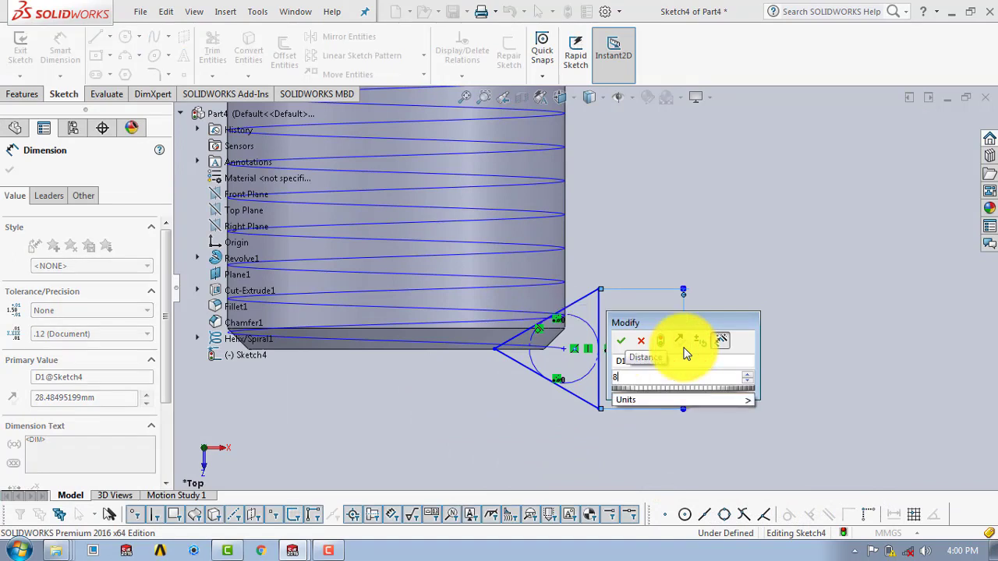
key("Return")
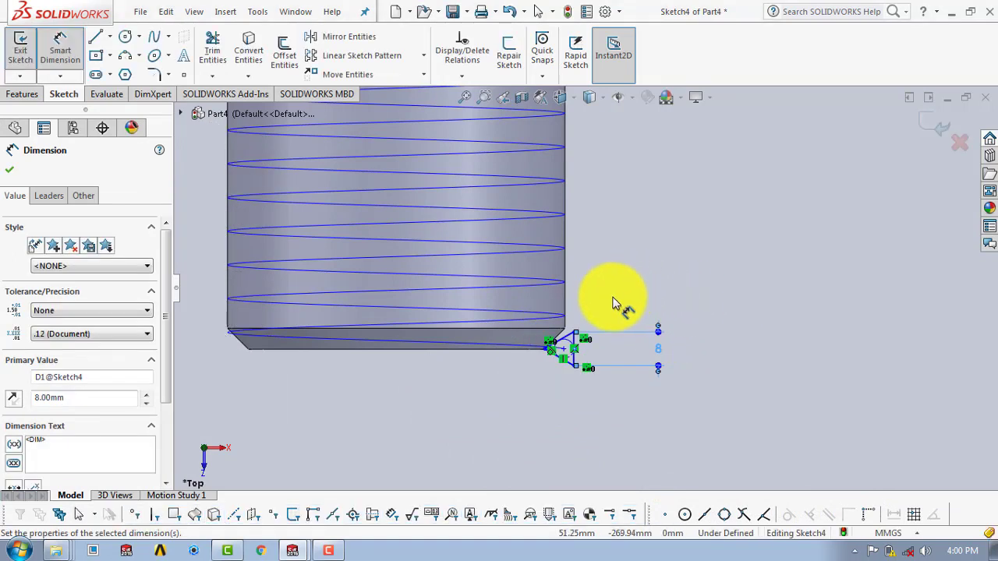
left_click(606, 301)
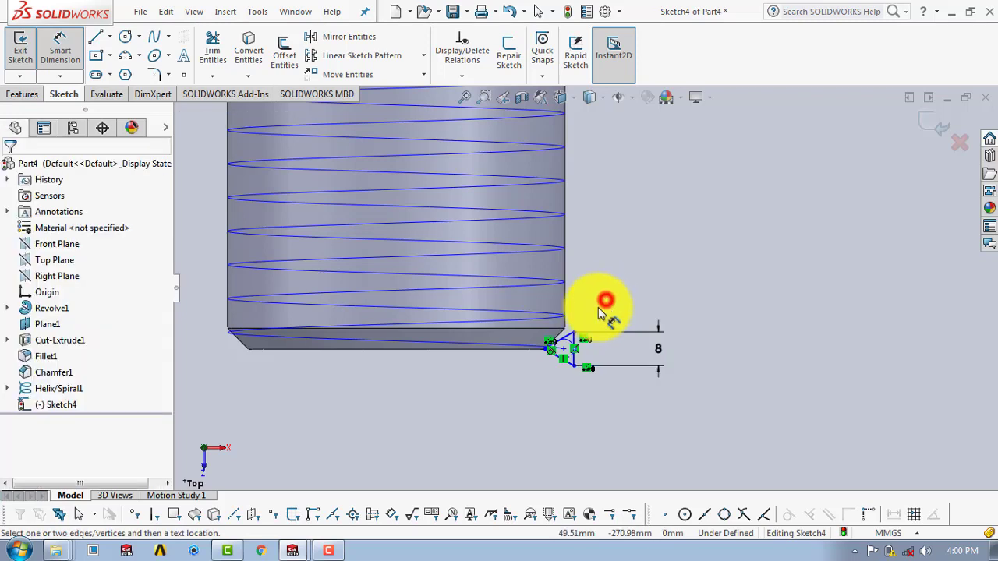
scroll(566, 353, "down", 1)
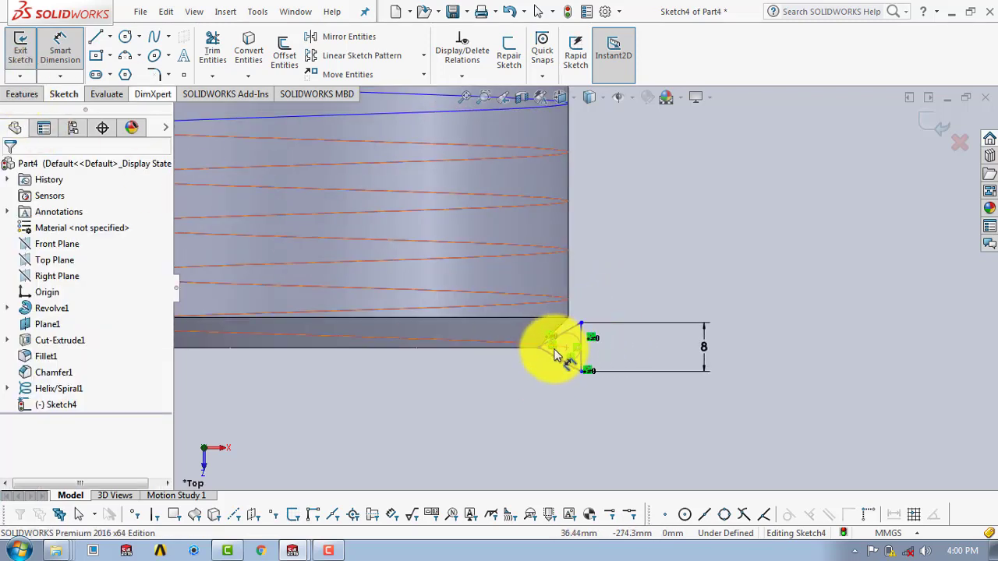
scroll(550, 349, "down", 3)
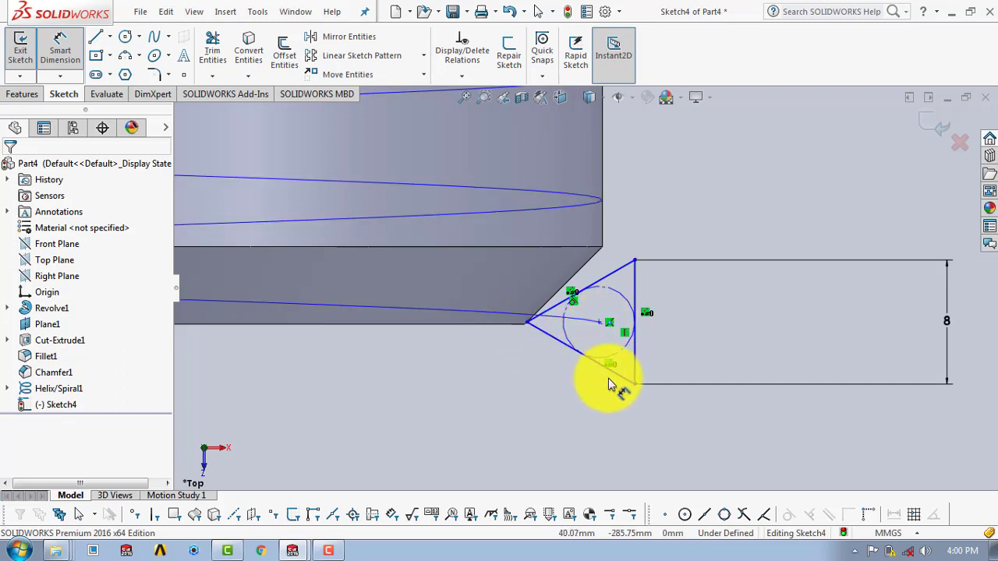
Discard the over-defining centre-to-vertex dimension and delete the 8 mm side dimension.
left_click(598, 321)
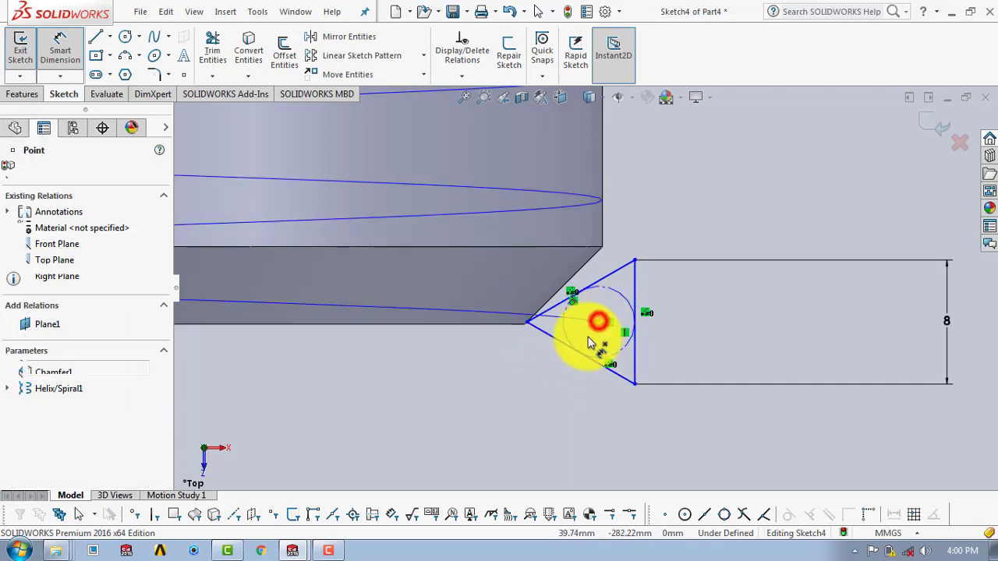
left_click(526, 322)
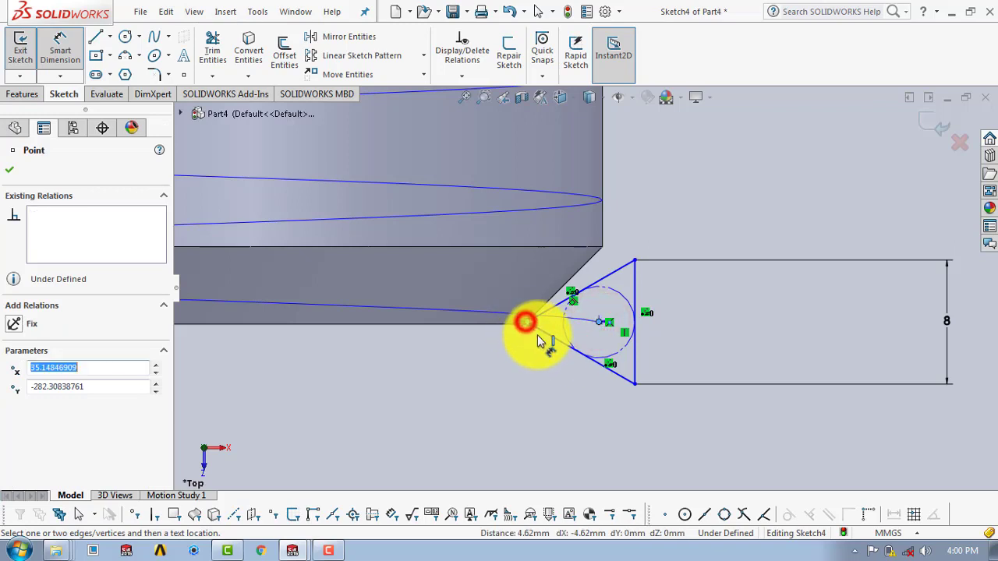
left_click(567, 418)
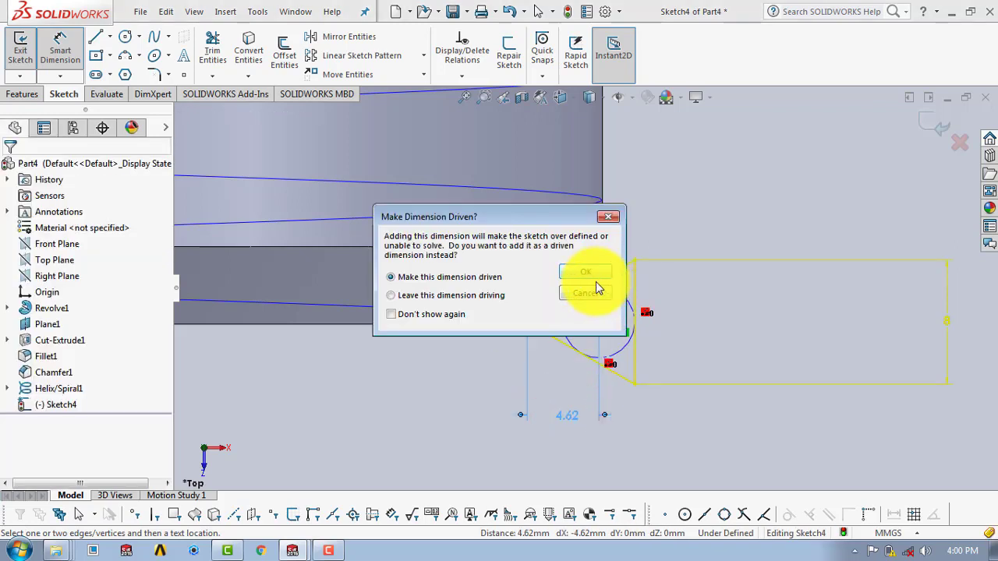
left_click(608, 217)
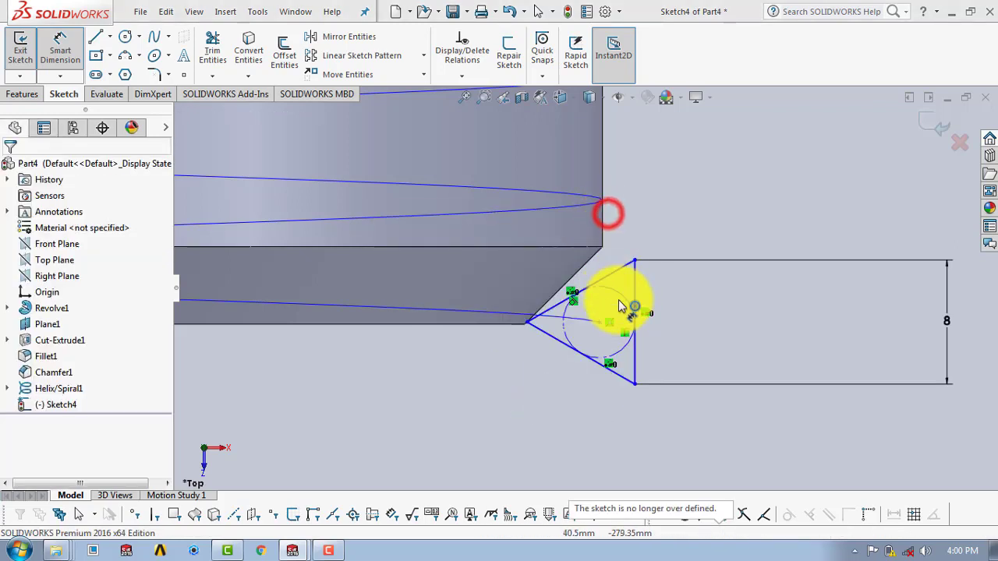
right_click(949, 323)
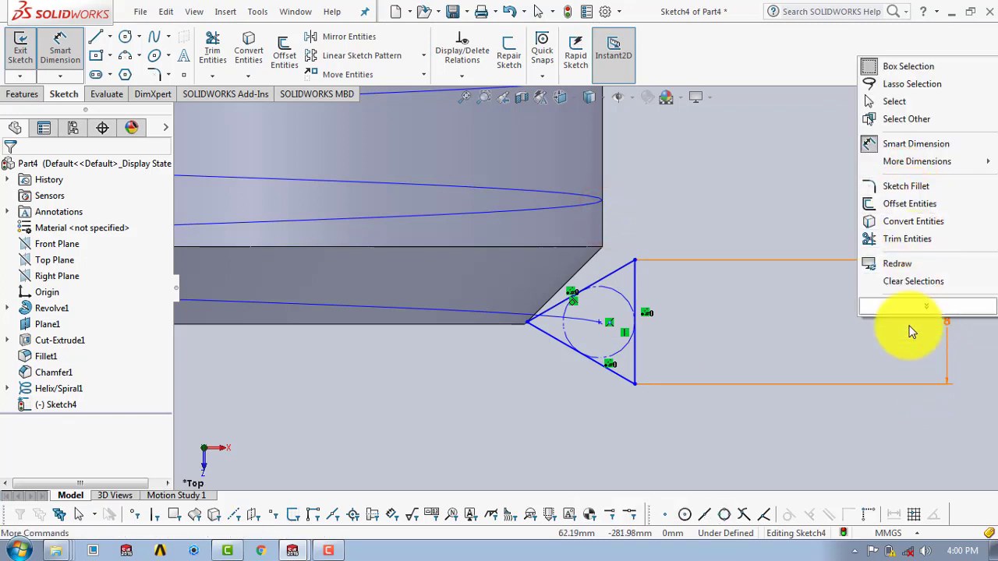
left_click(885, 358)
left_click(959, 403)
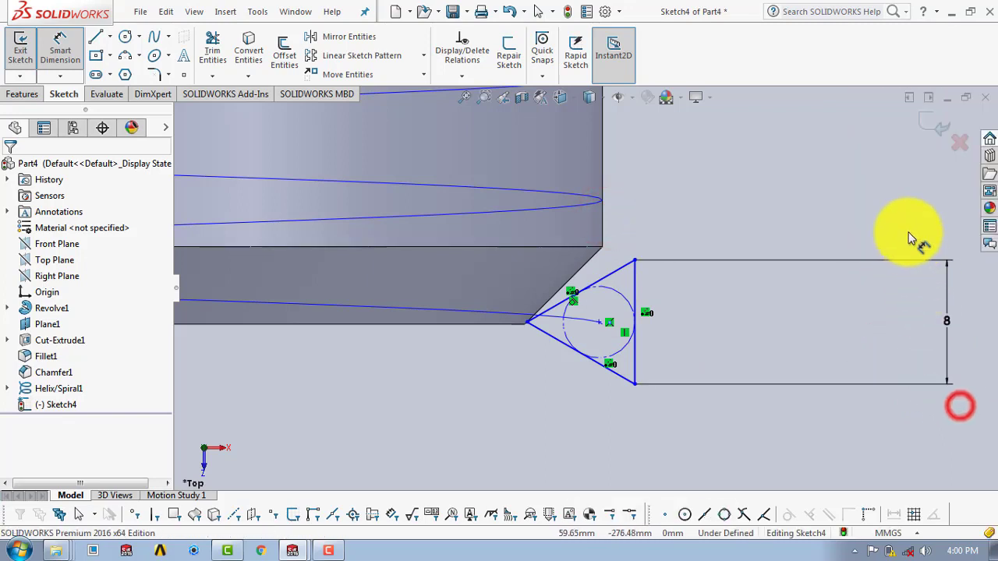
left_click(60, 43)
left_click_drag(964, 413, 902, 224)
right_click(900, 232)
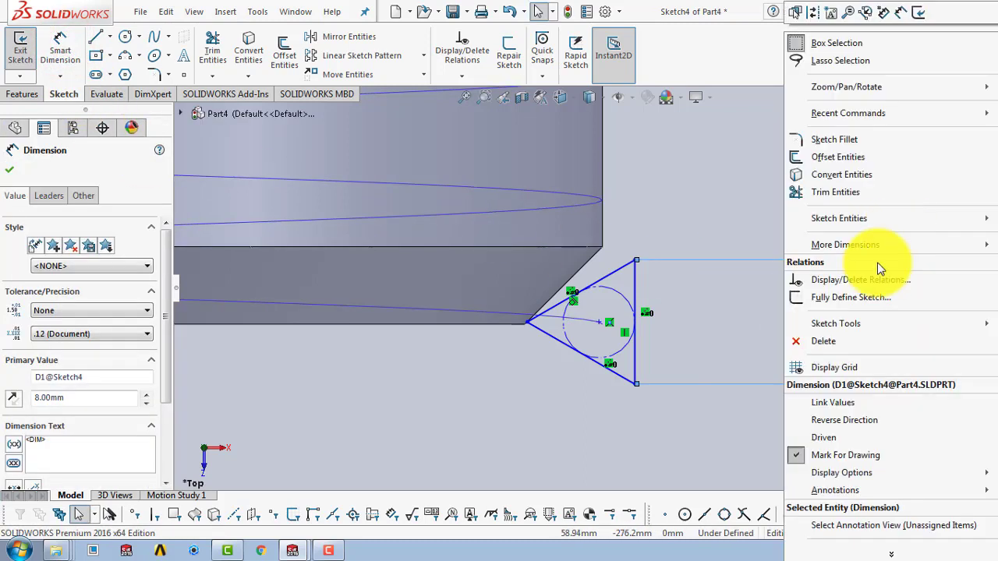
left_click(822, 346)
Dimension the helix endpoint to the circle centre at 8 mm, then exit Sketch4.
left_click(60, 47)
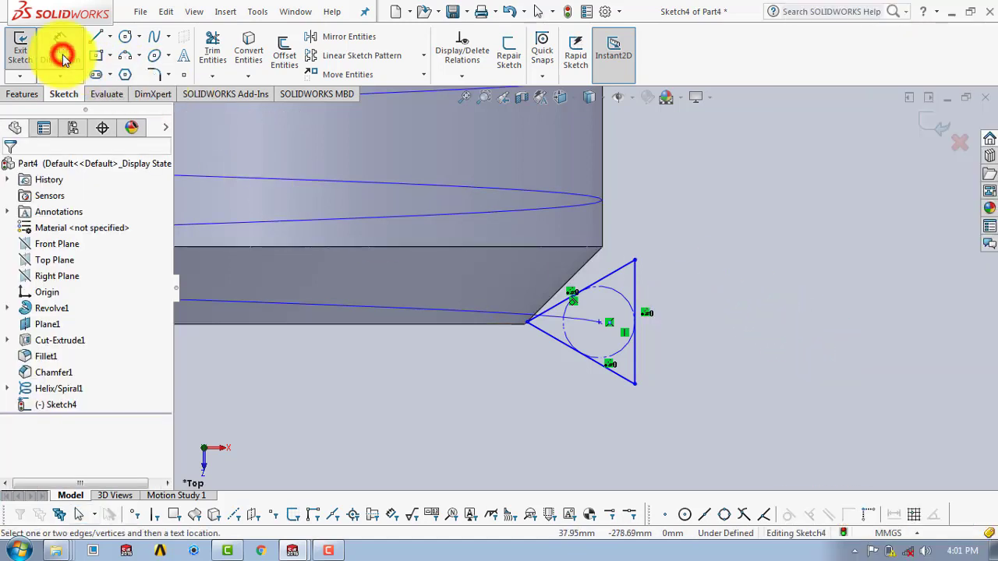
left_click(524, 328)
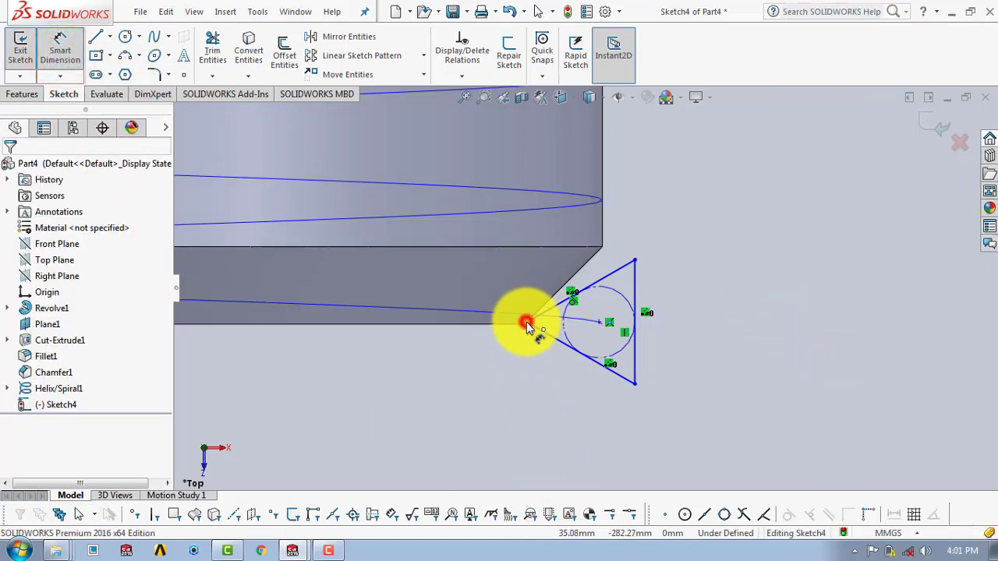
left_click(526, 323)
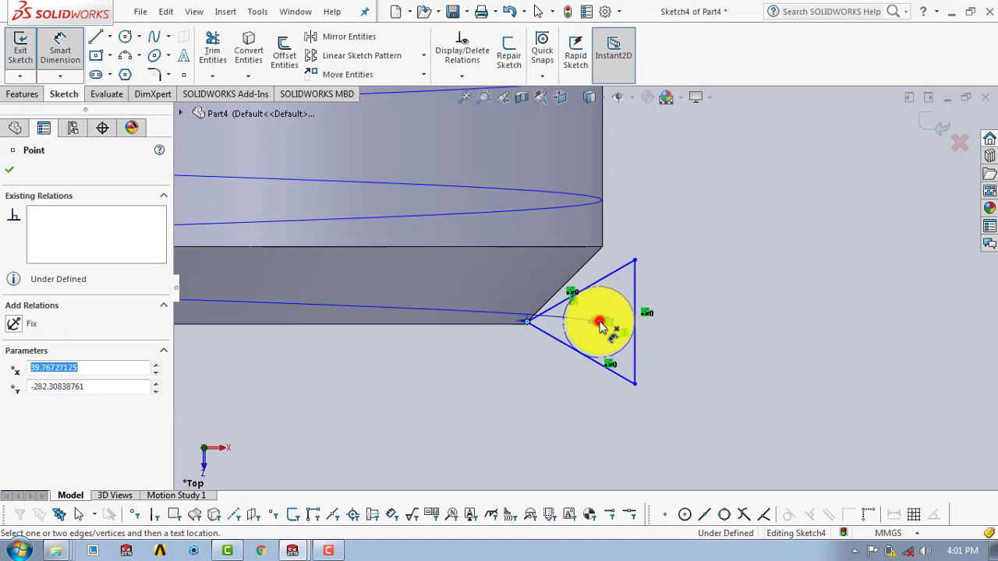
left_click(599, 323)
left_click(574, 426)
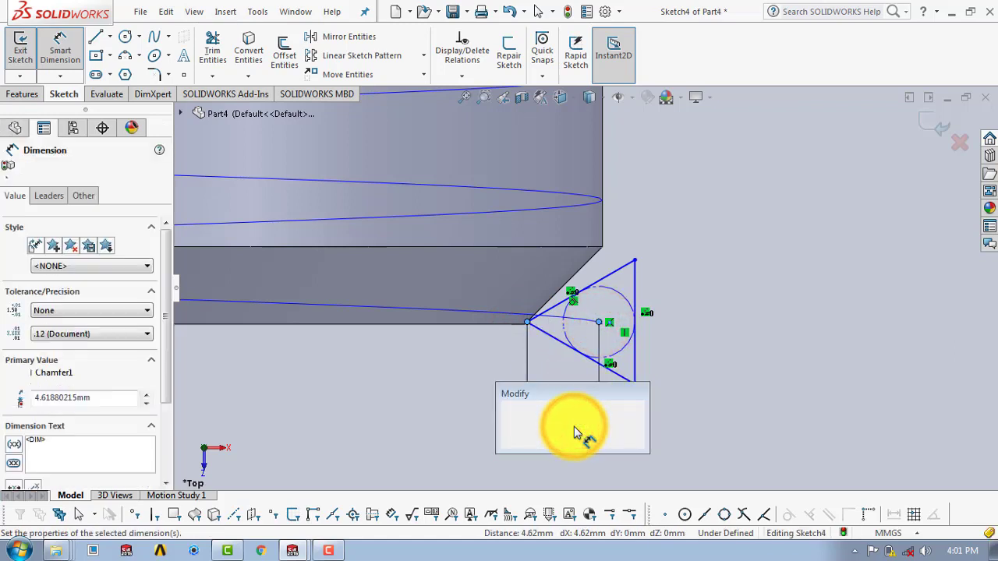
type("8")
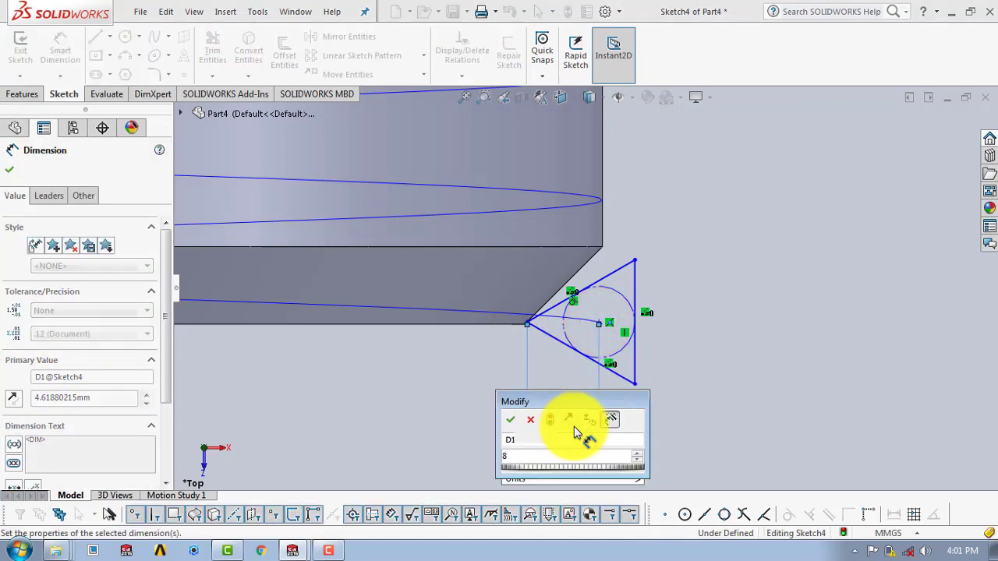
key("Return")
left_click(11, 167)
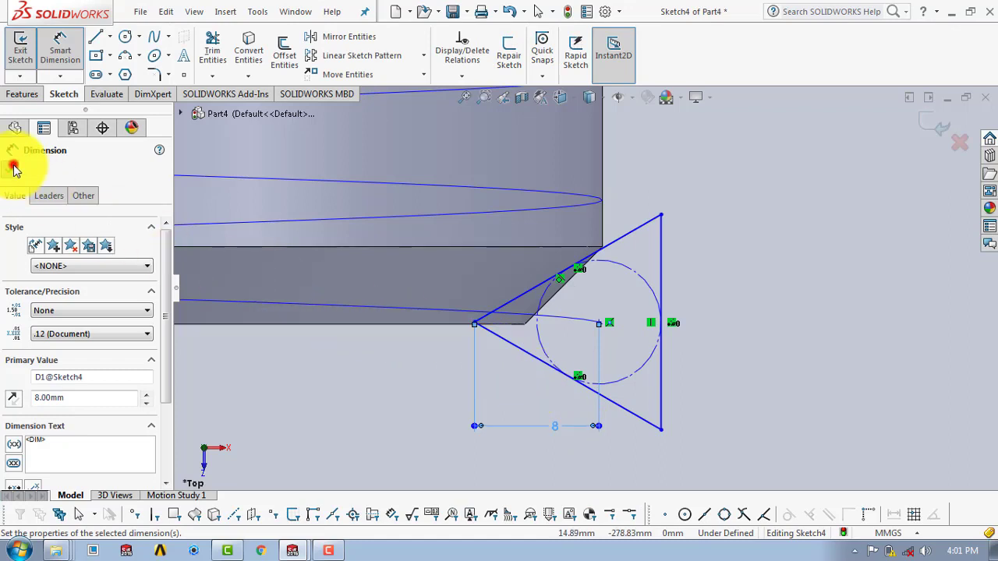
left_click(933, 123)
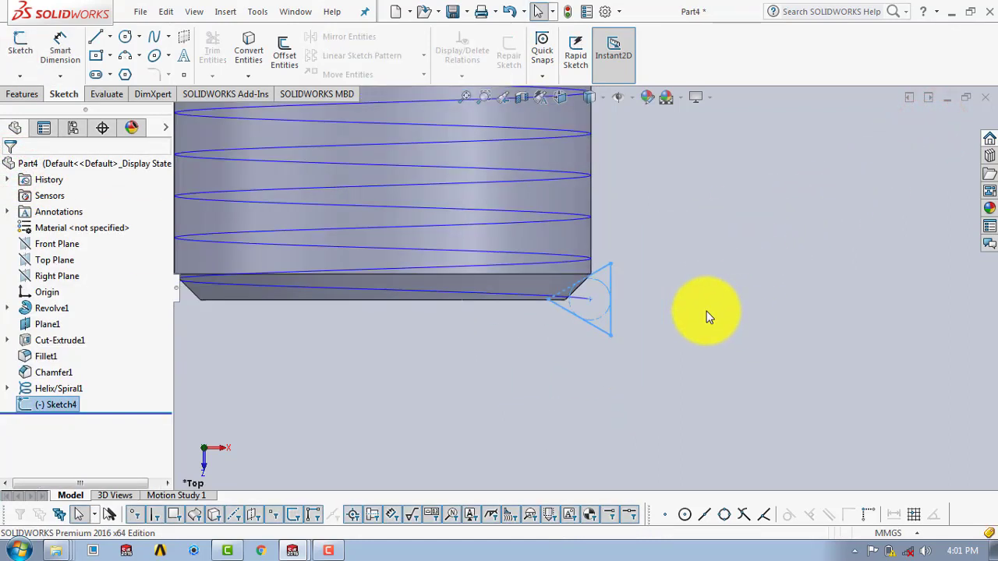
Start a Cut-Sweep with Sketch4 as profile and Helix/Spiral1 as path.
left_click(616, 220)
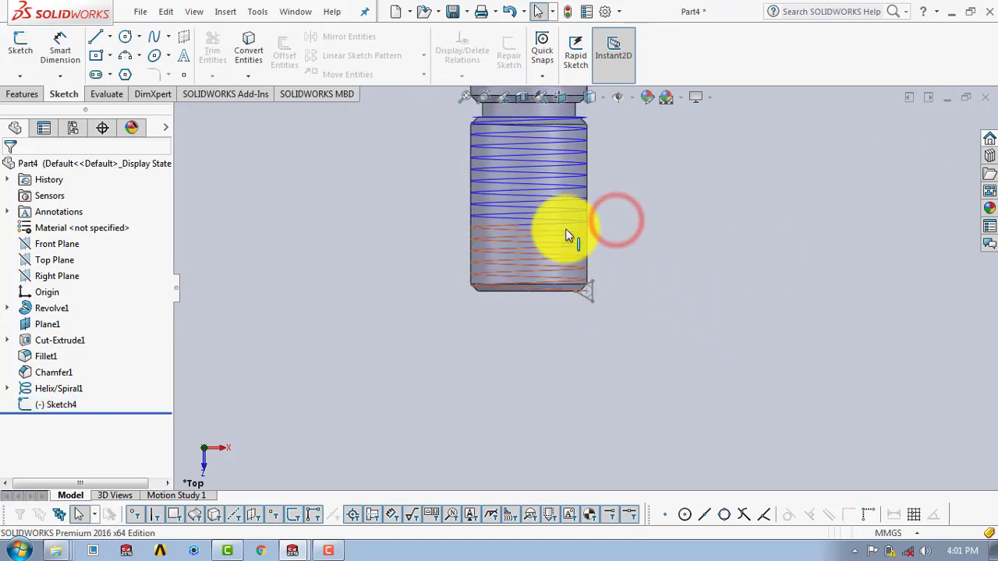
scroll(615, 222, "down", 2)
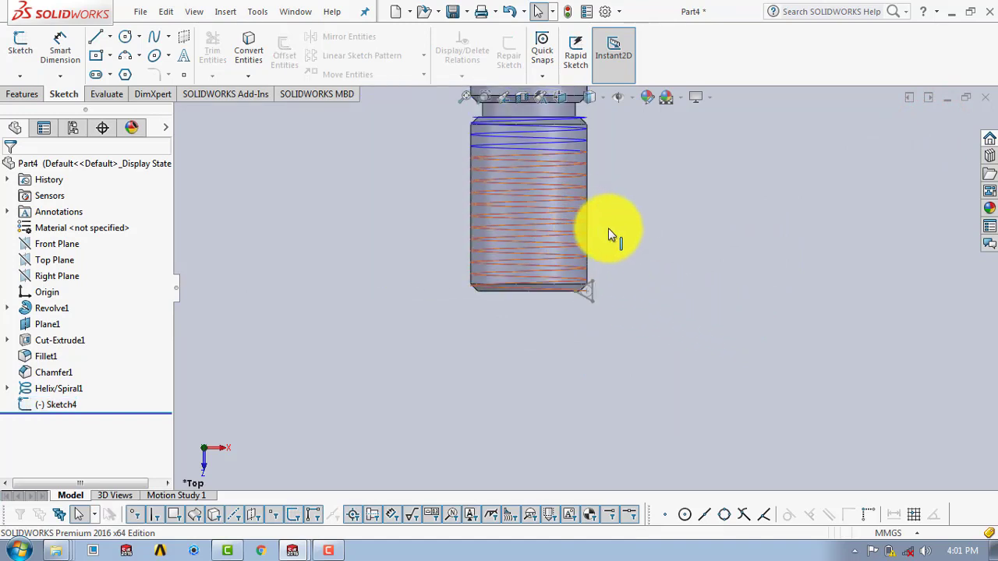
left_click(22, 94)
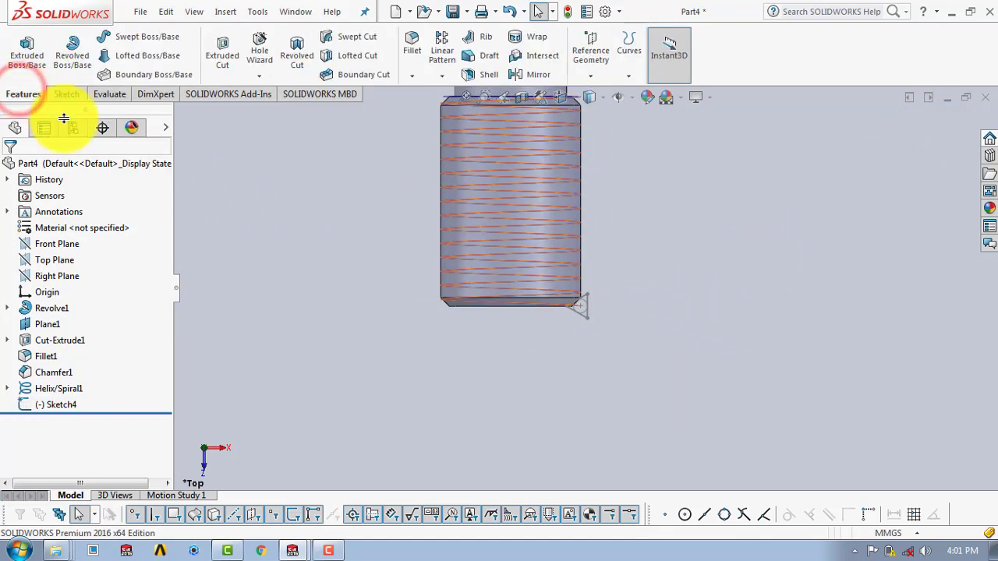
left_click(355, 40)
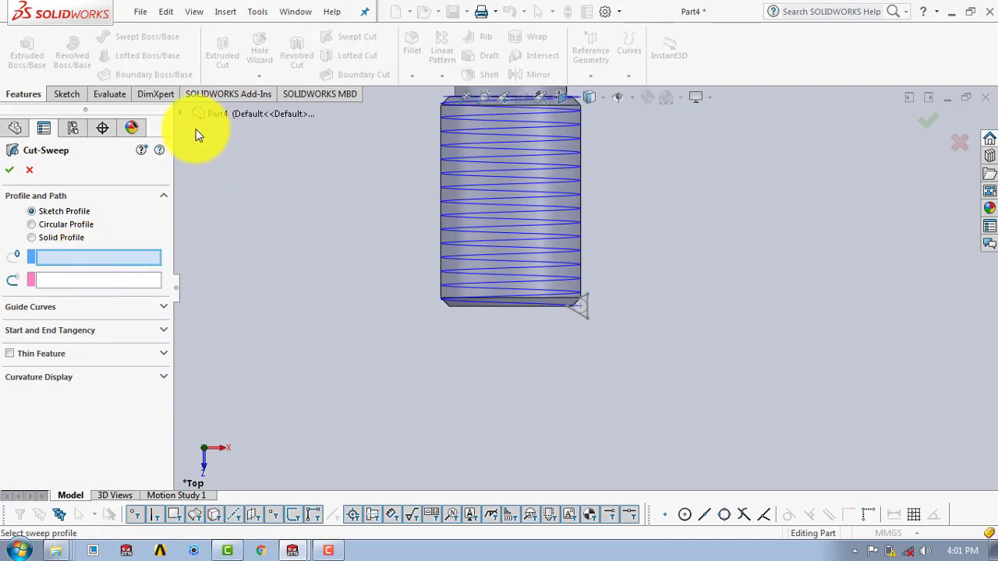
left_click(180, 114)
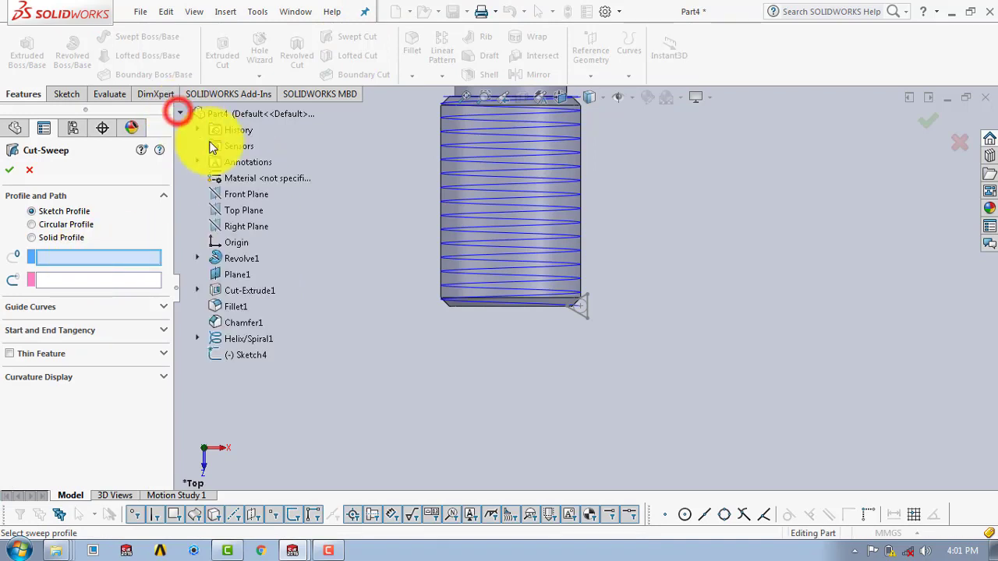
left_click(255, 356)
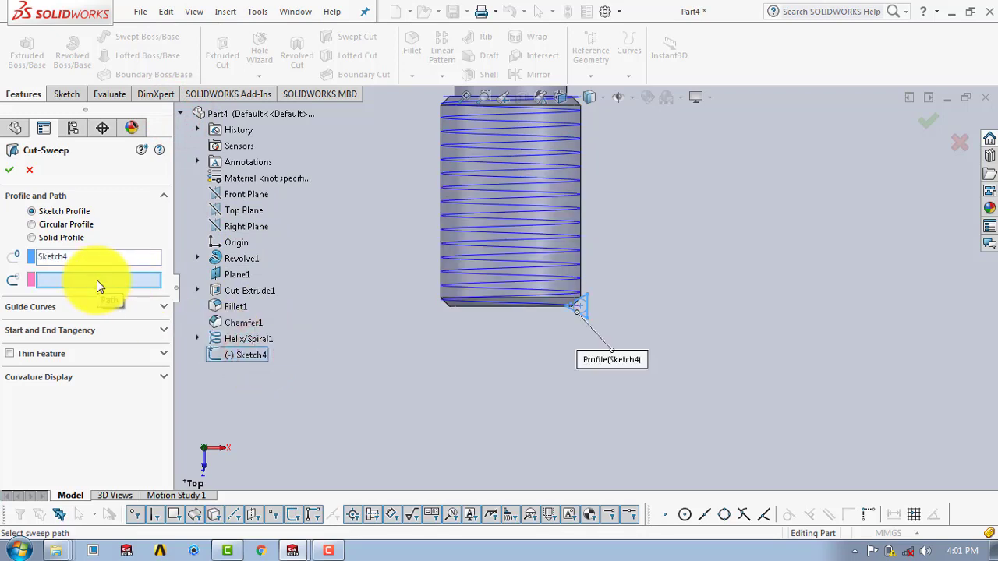
left_click(248, 339)
Confirm Cut-Sweep1 and orbit to inspect the threads on the shank.
scroll(526, 385, "up", 3)
middle_click_drag(546, 375, 602, 166)
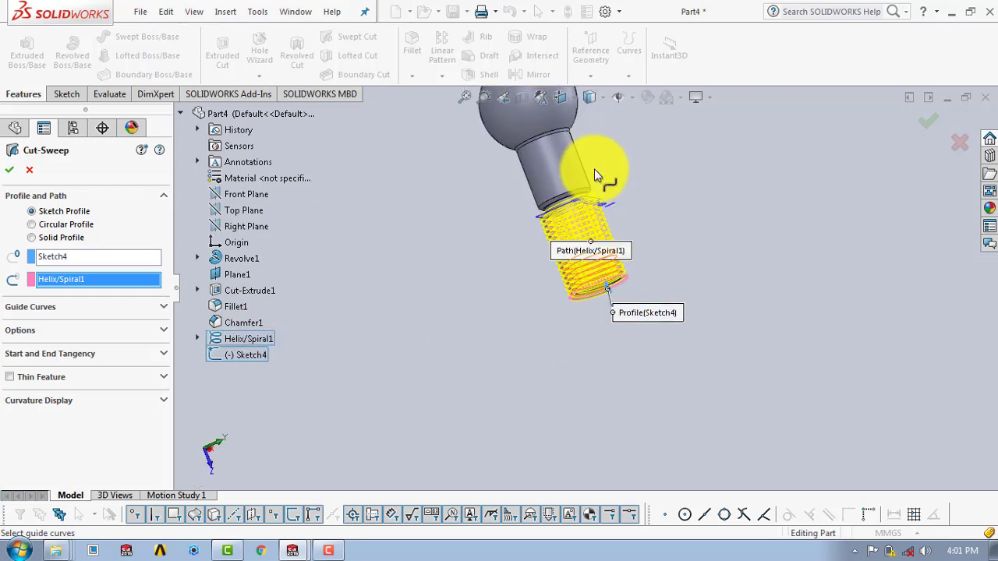
scroll(608, 187, "down", 3)
scroll(538, 382, "down", 2)
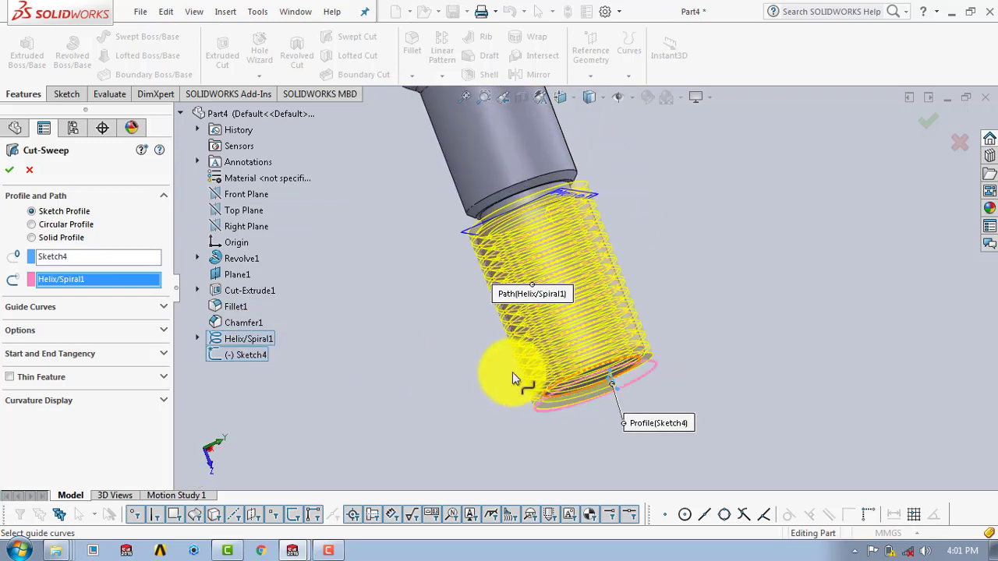
left_click(9, 169)
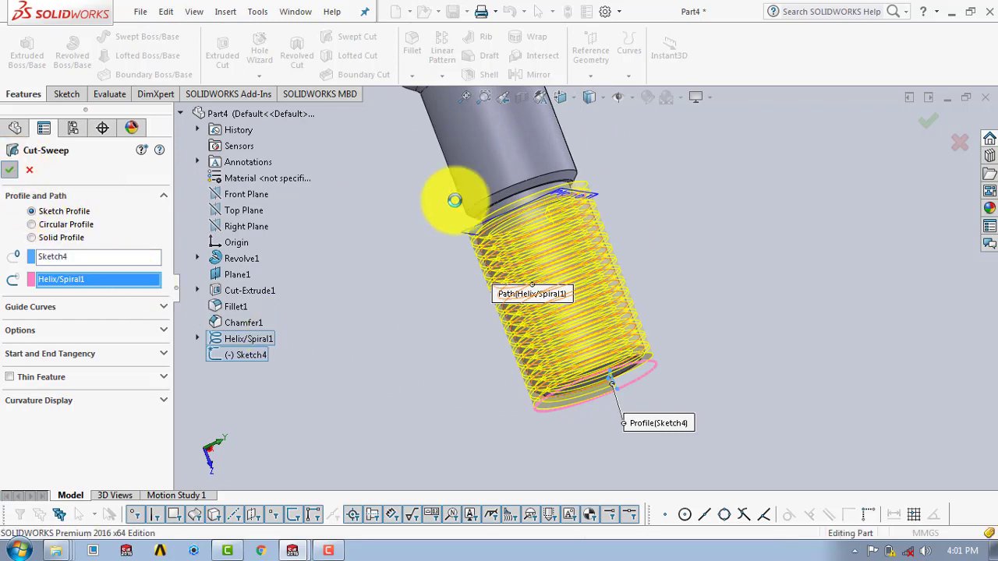
left_click(658, 245)
scroll(646, 261, "up", 3)
scroll(621, 269, "down", 2)
scroll(616, 328, "up", 2)
middle_click_drag(616, 326, 609, 257)
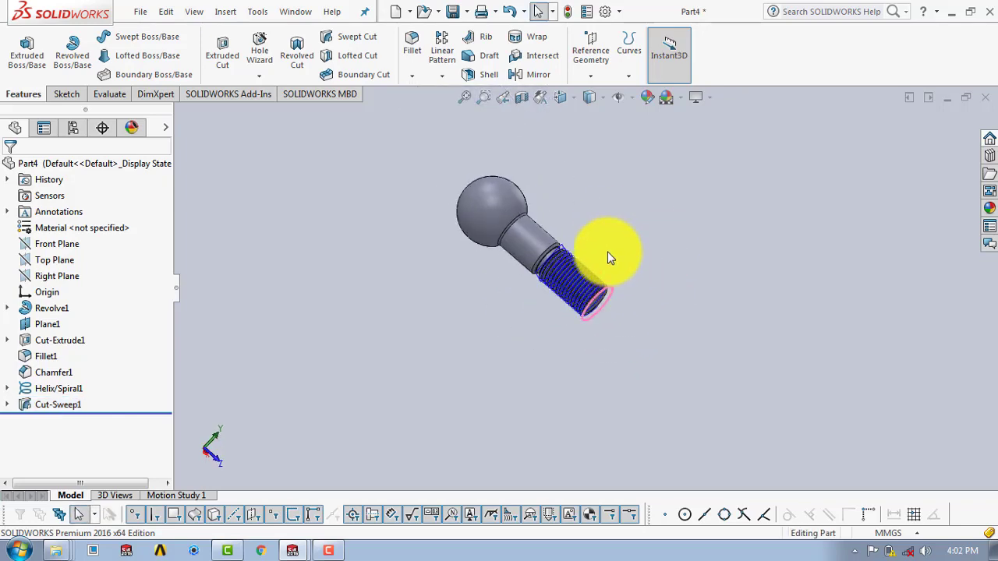
Save the part as 'ball end' in the ball joint folder.
scroll(607, 241, "down", 2)
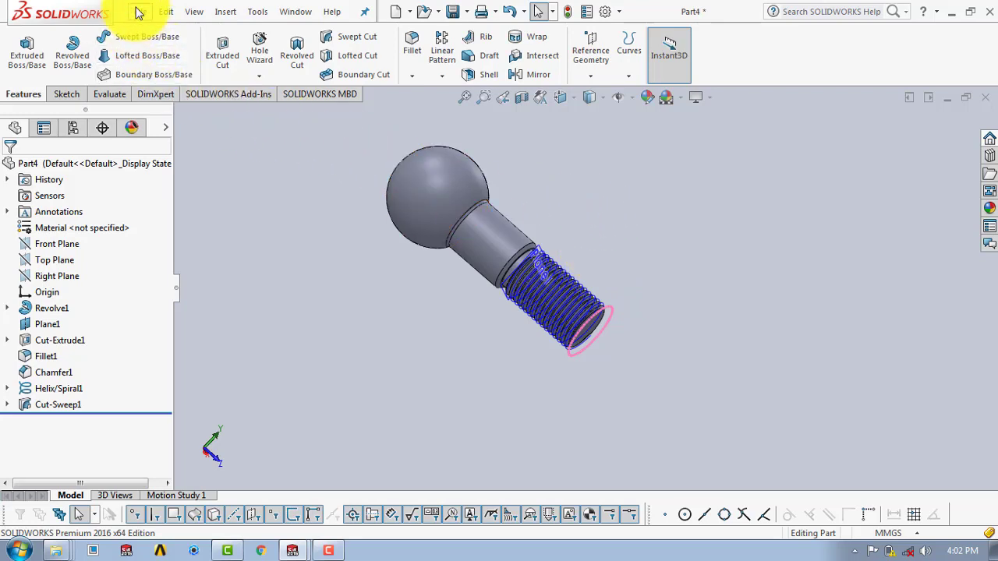
left_click(141, 11)
left_click(173, 173)
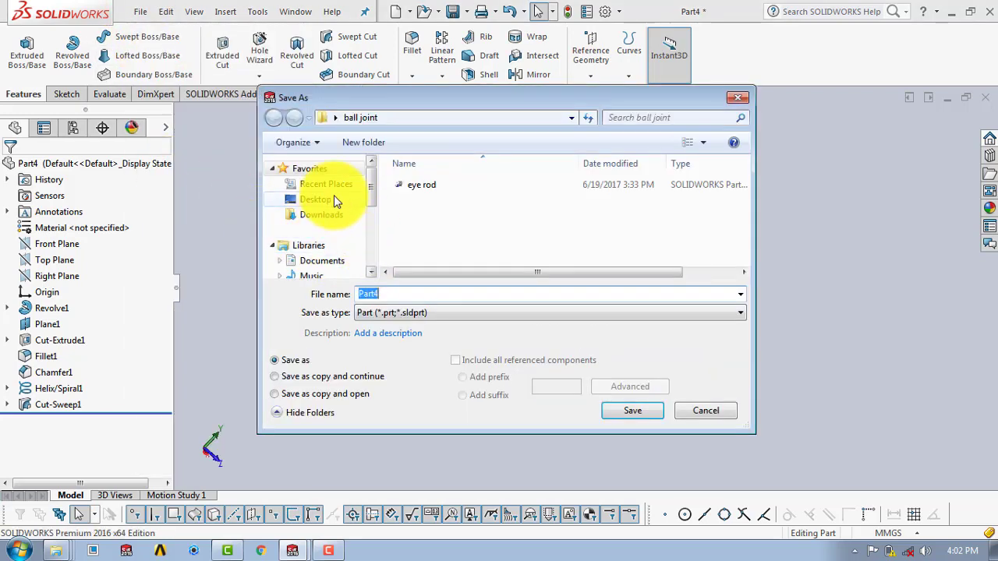
left_click(355, 115)
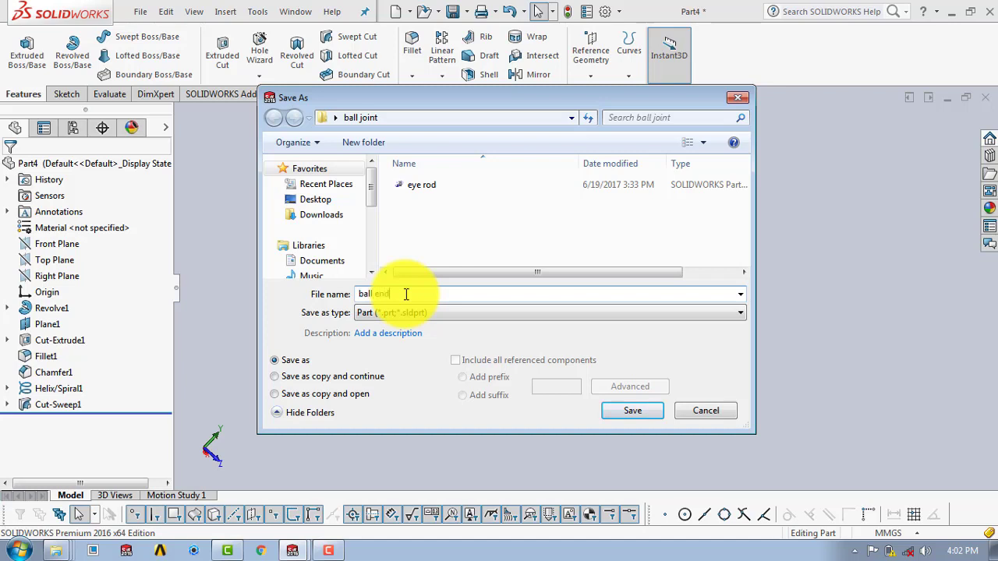
left_click(628, 410)
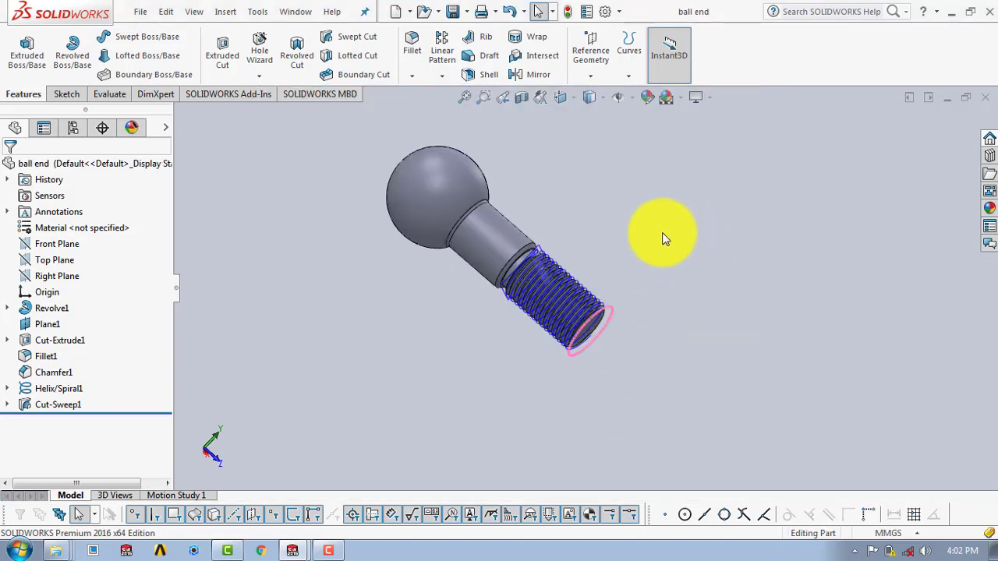
left_click(138, 11)
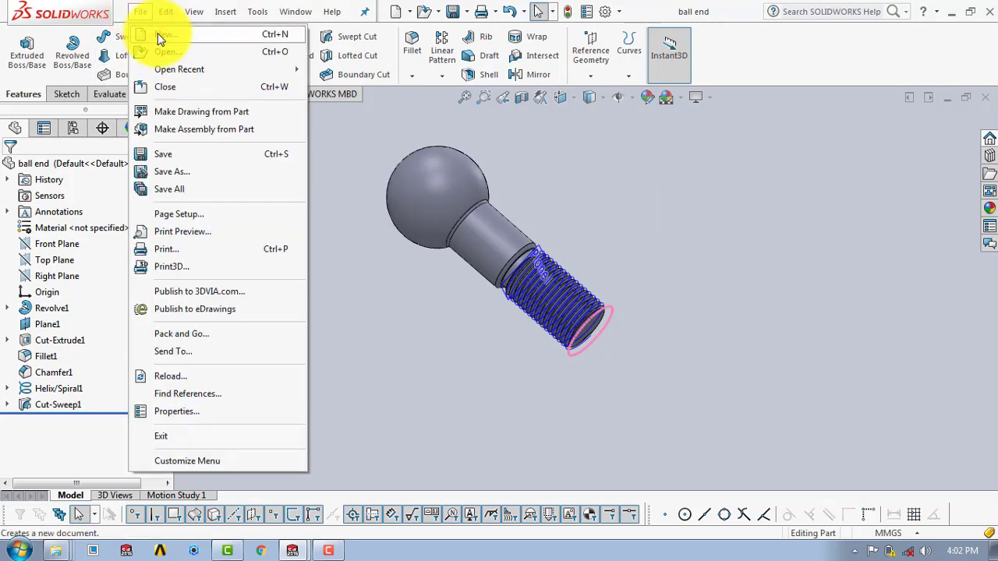
Create a new assembly (Assem1) and place eye rod from Open documents.
left_click(158, 33)
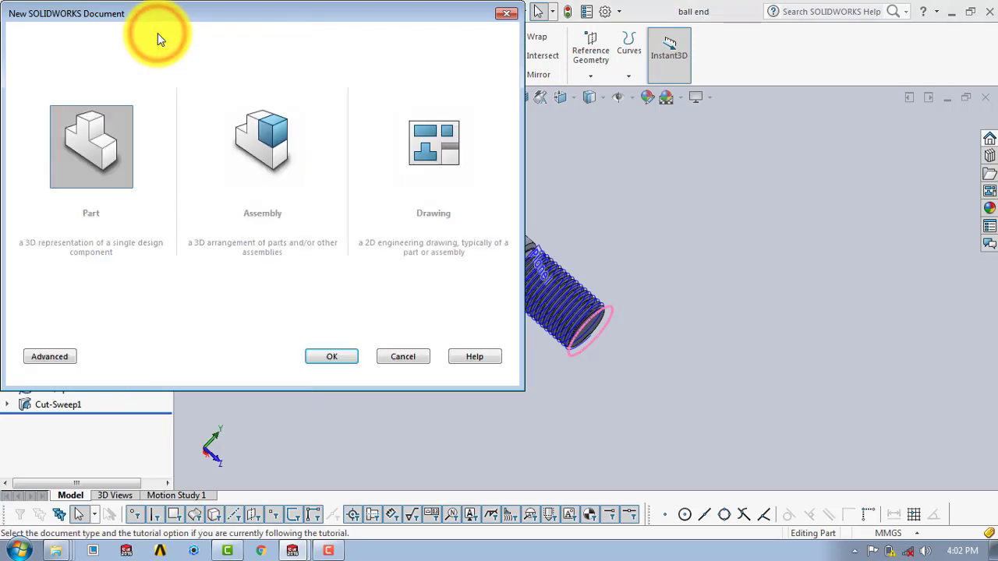
left_click(270, 145)
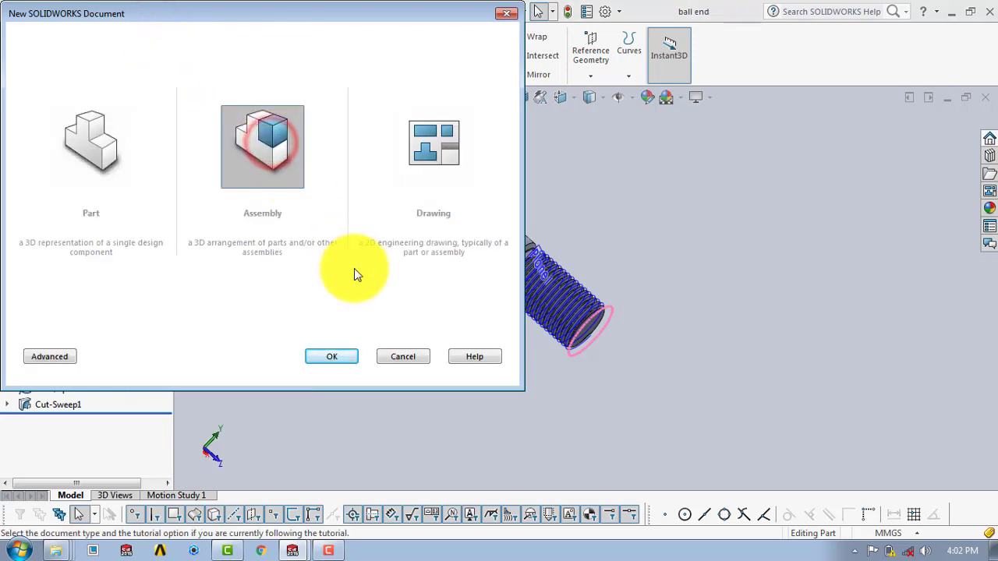
left_click(341, 358)
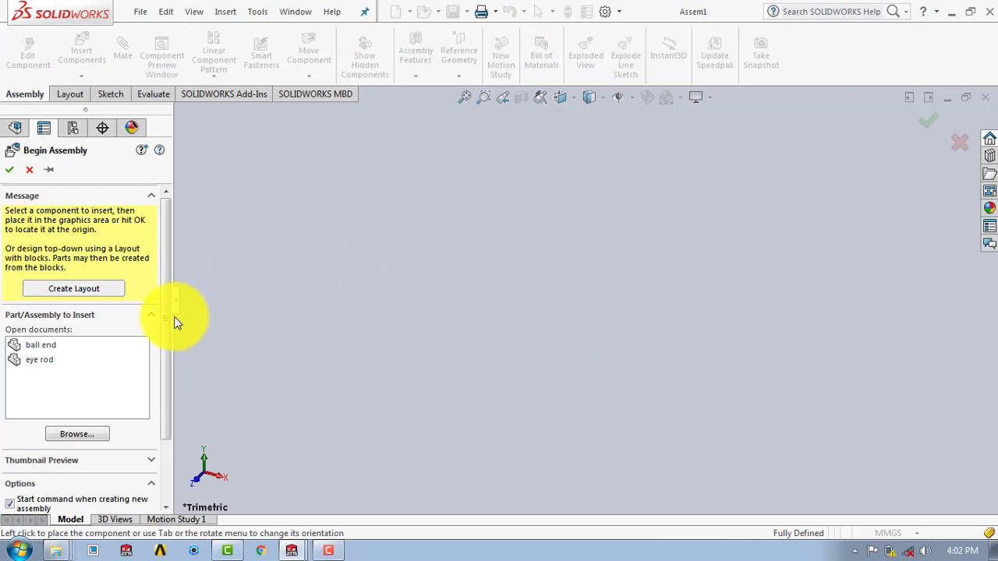
left_click(44, 360)
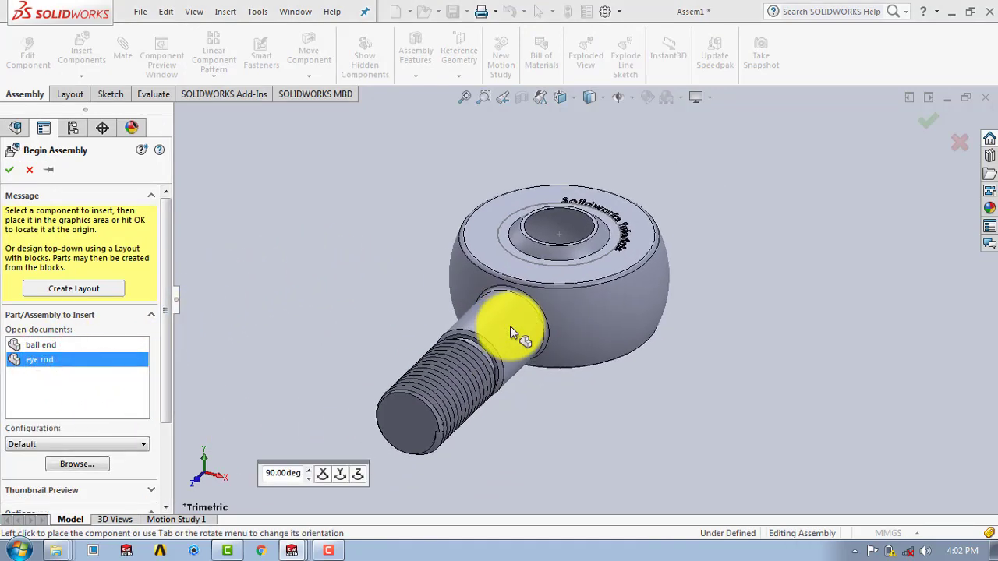
left_click(514, 329)
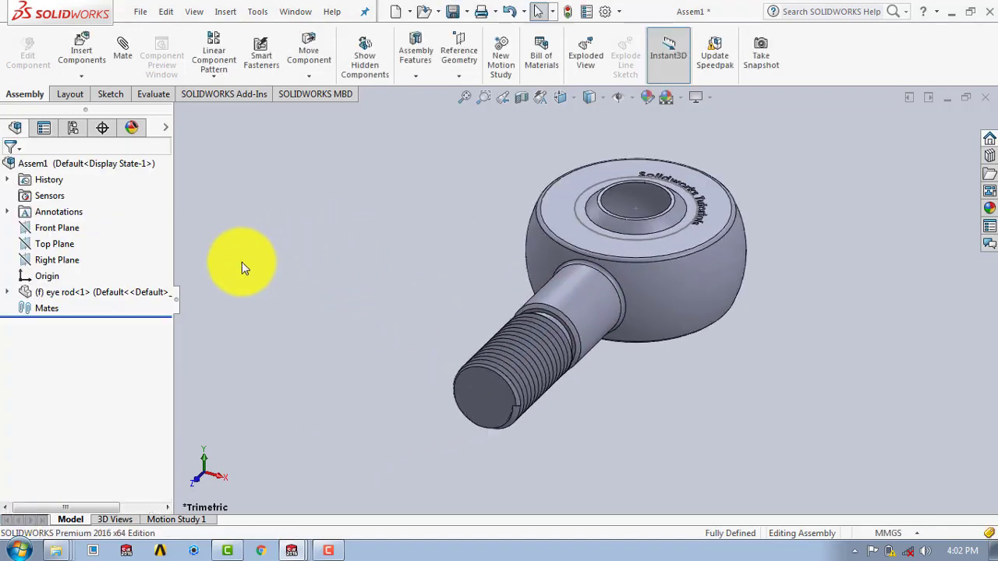
Insert ball end from Open documents and place it beside eye rod.
left_click(82, 48)
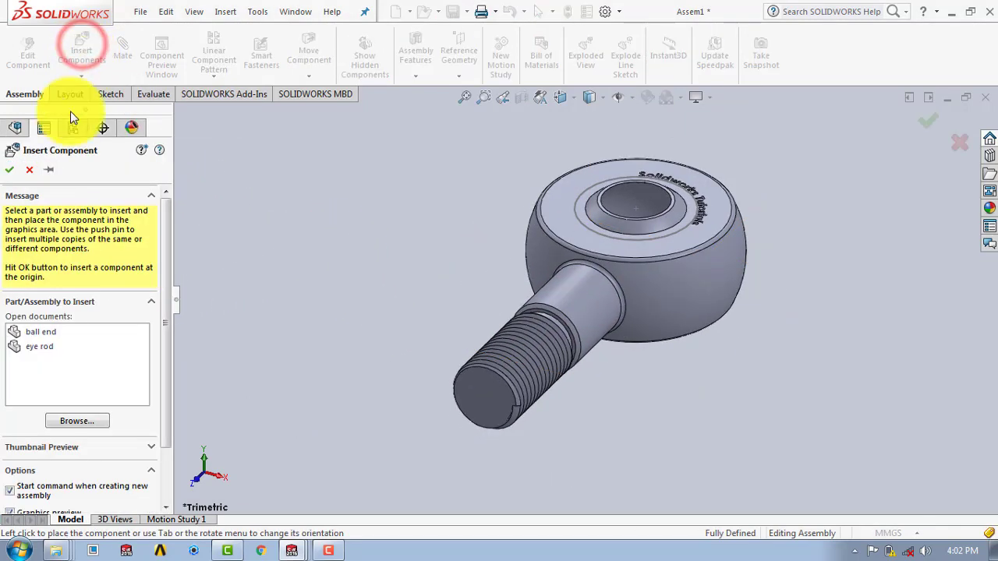
left_click(47, 331)
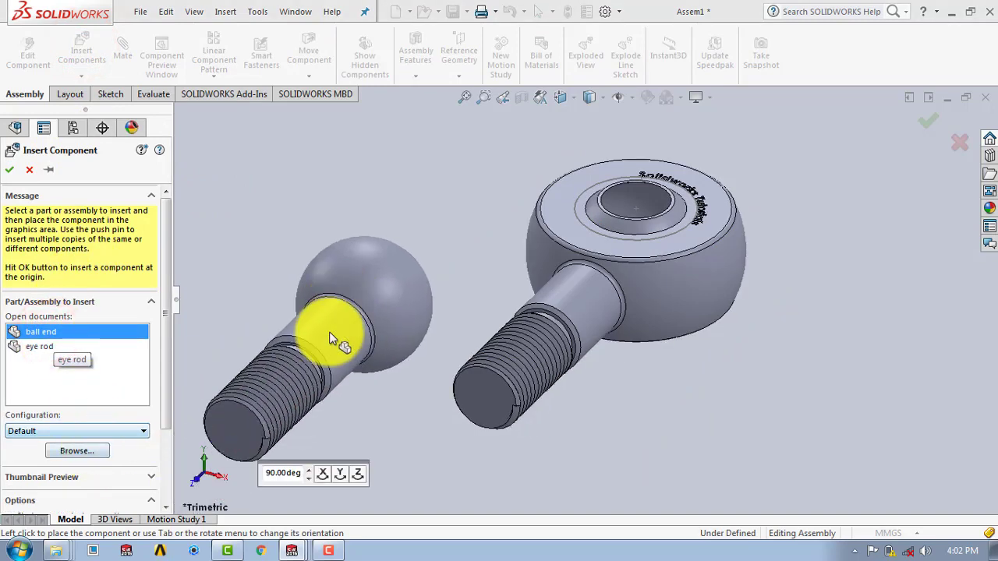
left_click(333, 313)
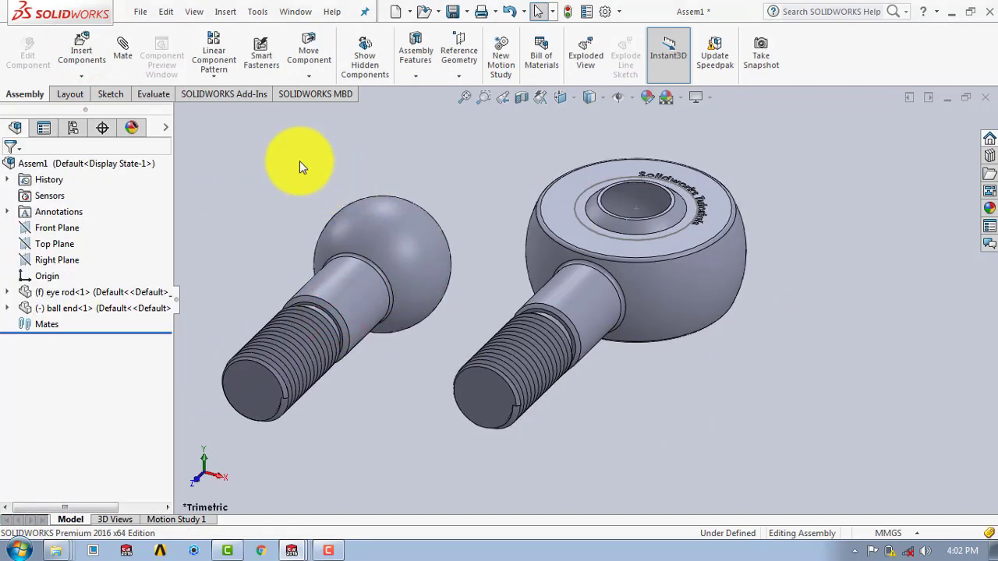
Mate the ball end's spherical face concentric with the eye rod's hole face.
left_click(120, 49)
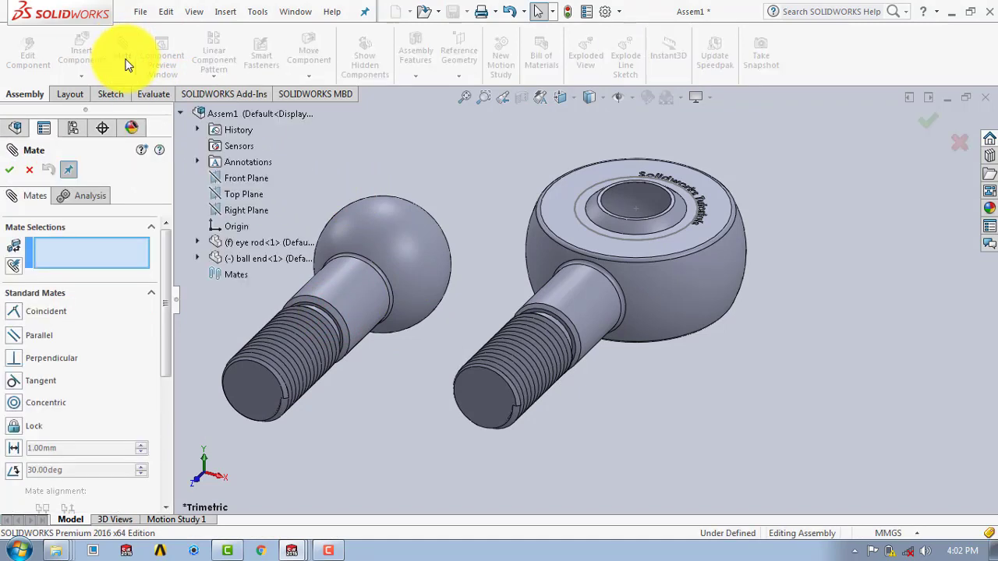
left_click(395, 227)
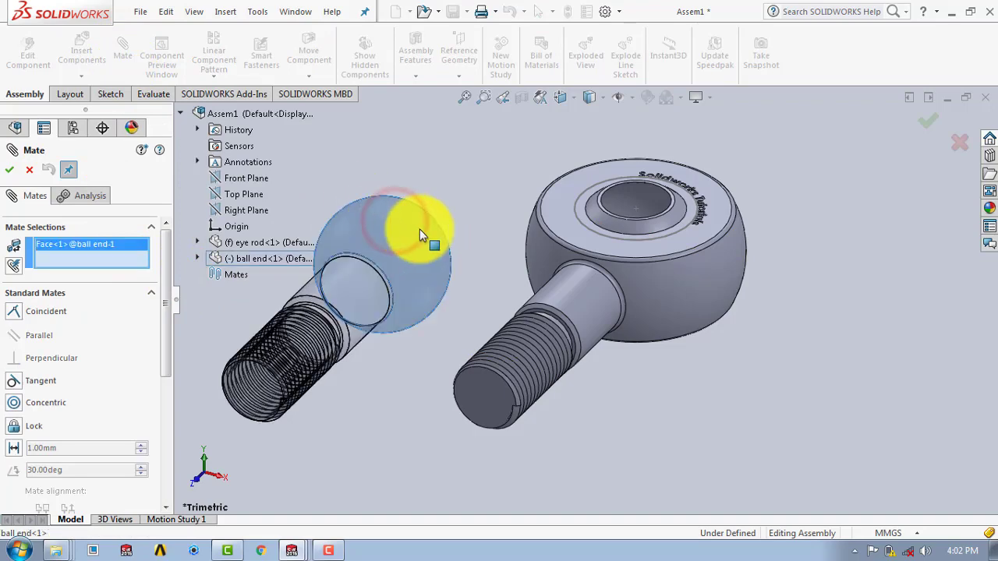
scroll(647, 203, "down", 5)
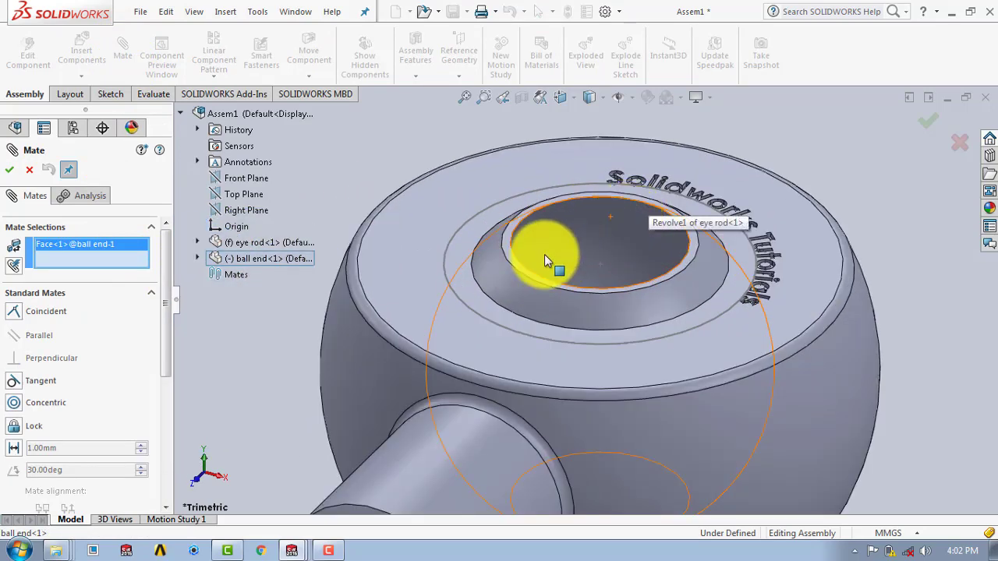
left_click(544, 254)
scroll(578, 262, "up", 5)
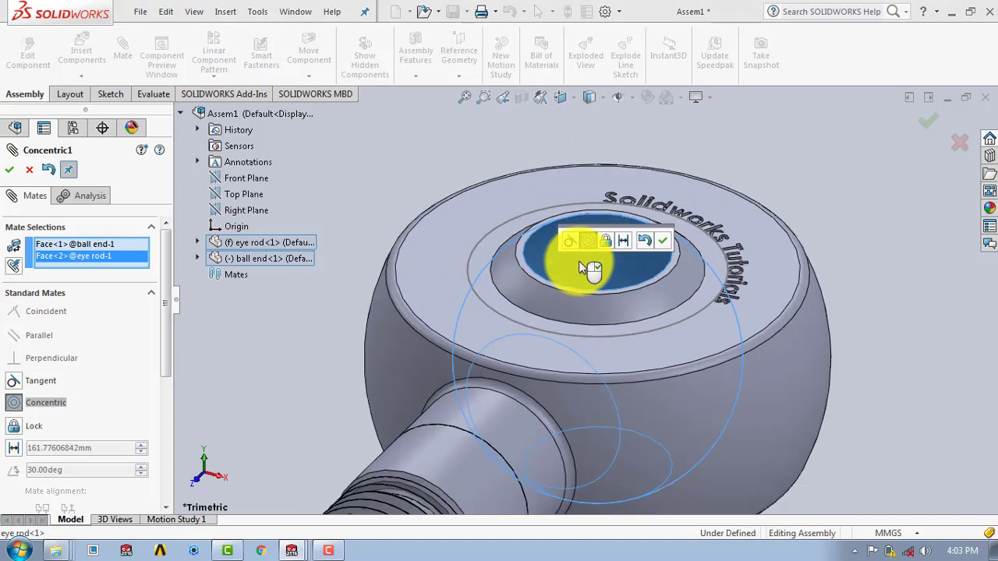
scroll(579, 267, "up", 3)
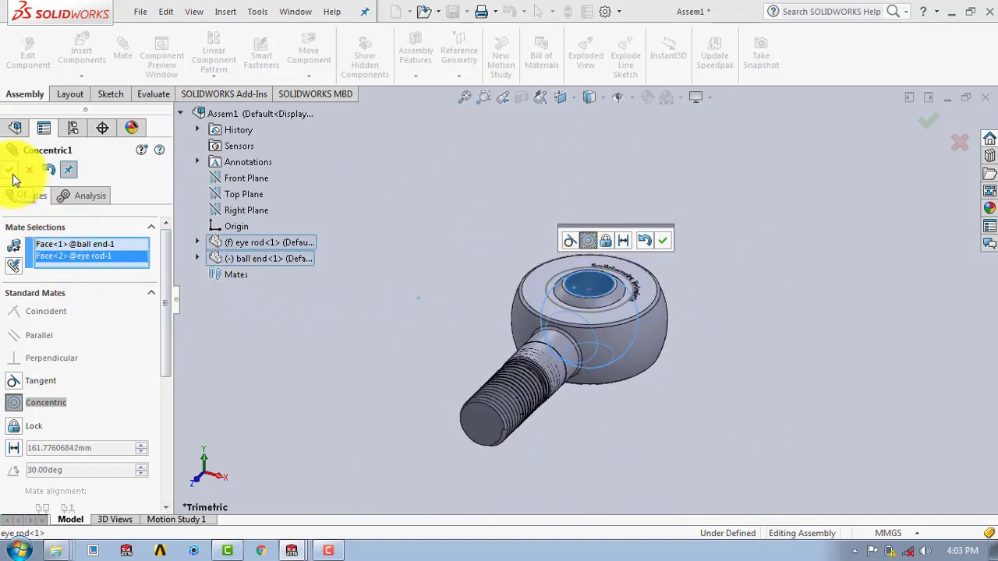
left_click(662, 240)
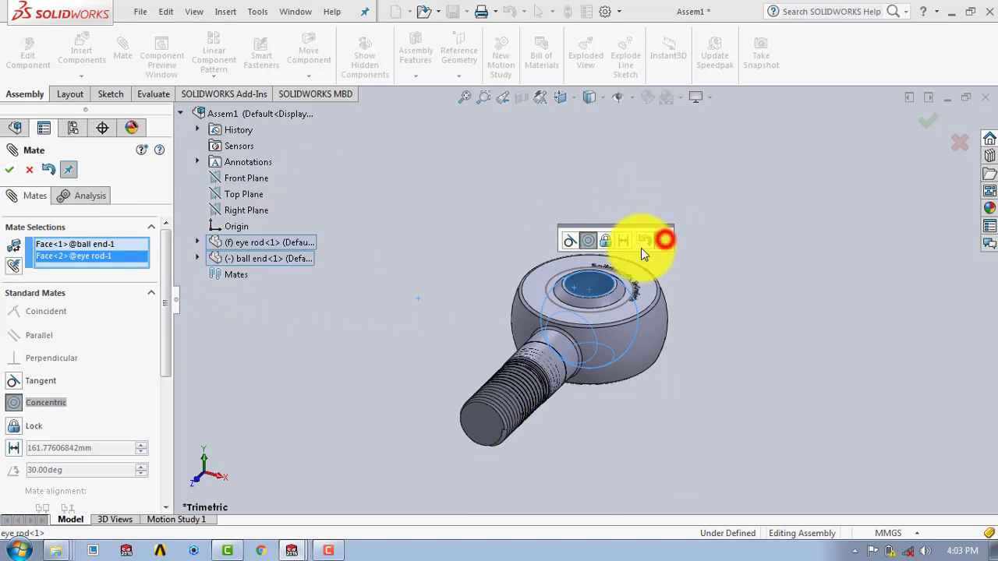
Drag the ball end upward so its threaded shank points out of the eye, away from the rod's shank.
left_click(545, 351)
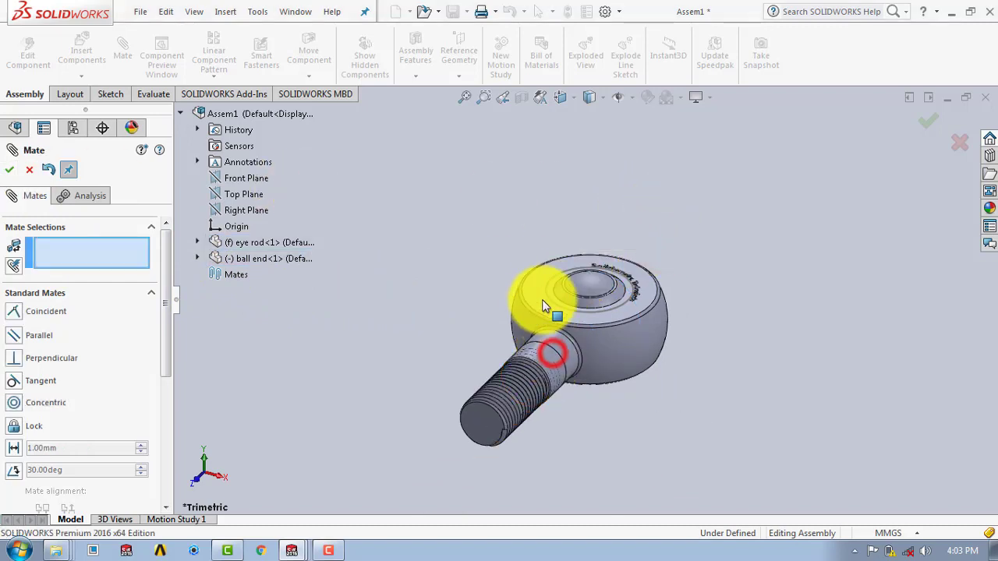
mouse_move(588, 282)
left_mouse_down()
mouse_move(631, 229)
mouse_move(587, 283)
mouse_move(566, 265)
mouse_move(584, 219)
left_mouse_up()
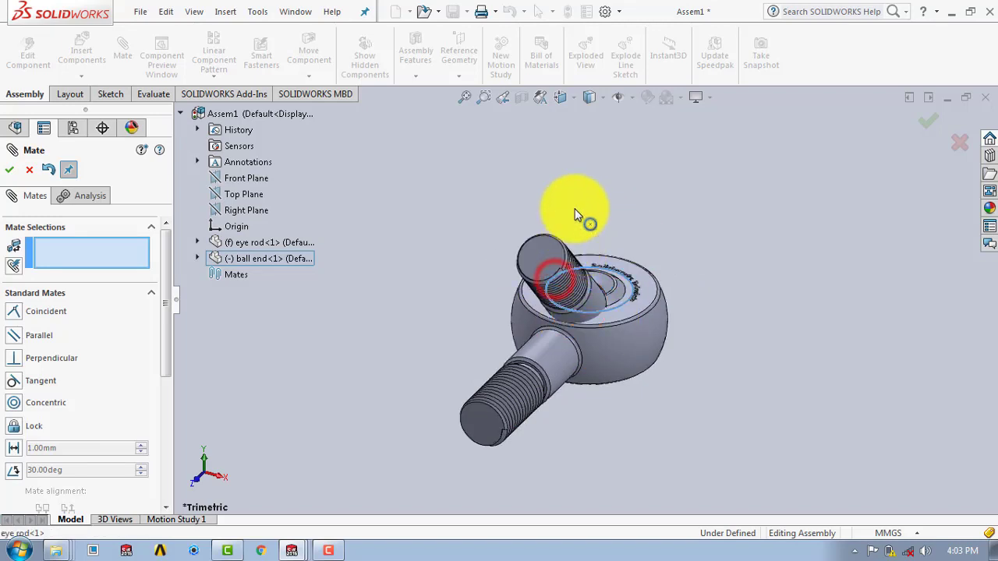
left_click(591, 172)
left_click_drag(539, 282, 619, 136)
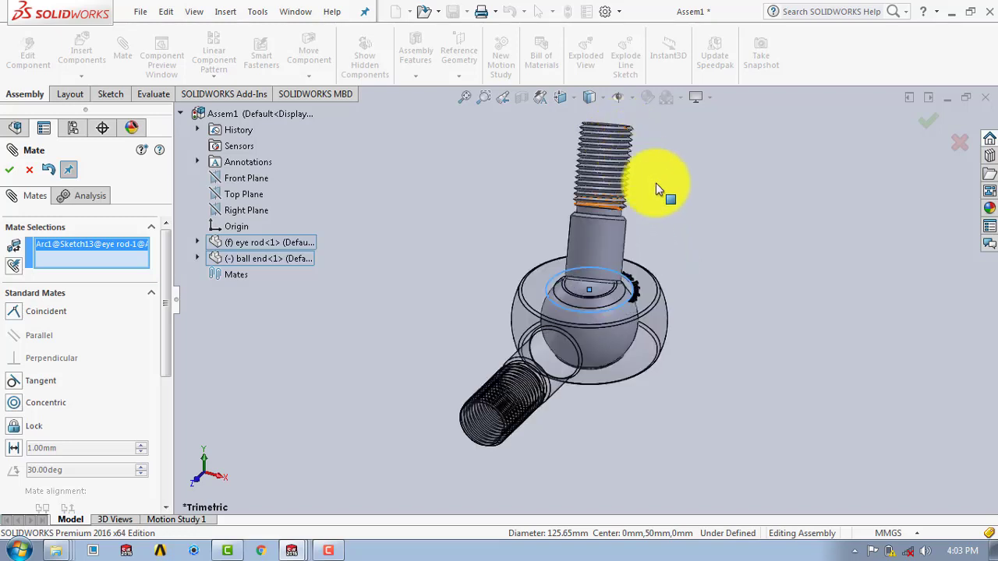
left_click(12, 170)
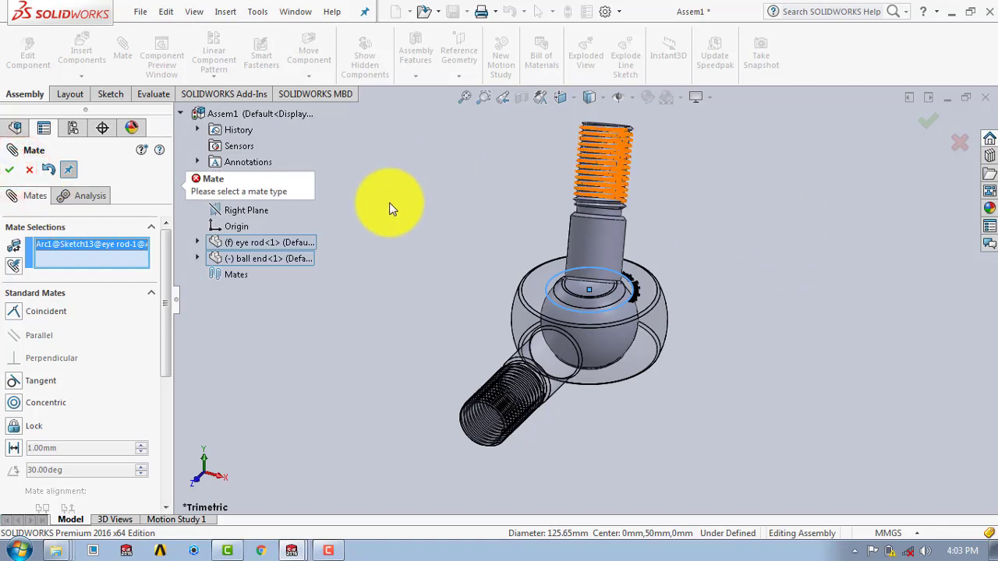
Clear the leftover mate selections and close the Mate command.
right_click(71, 245)
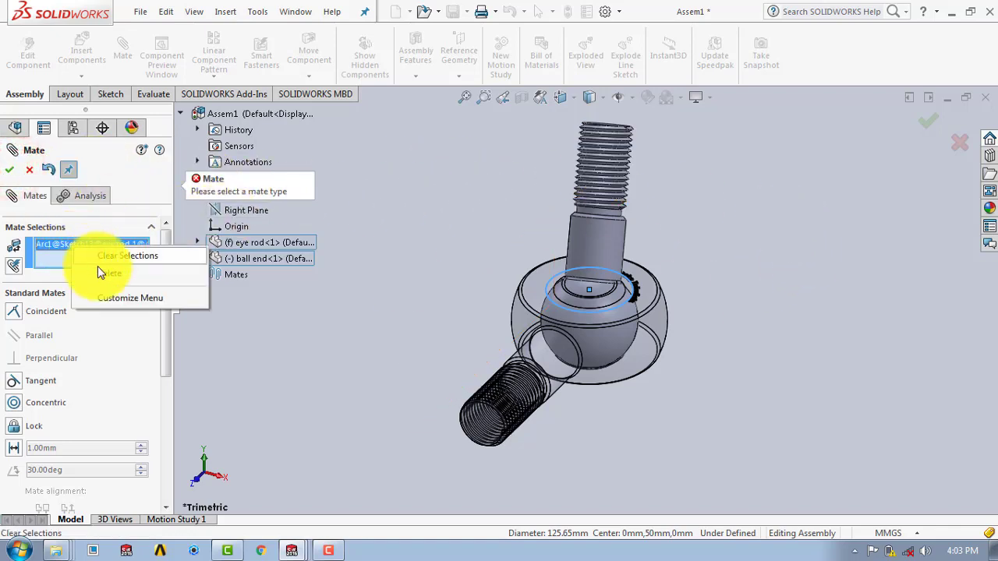
left_click(99, 272)
left_click(9, 170)
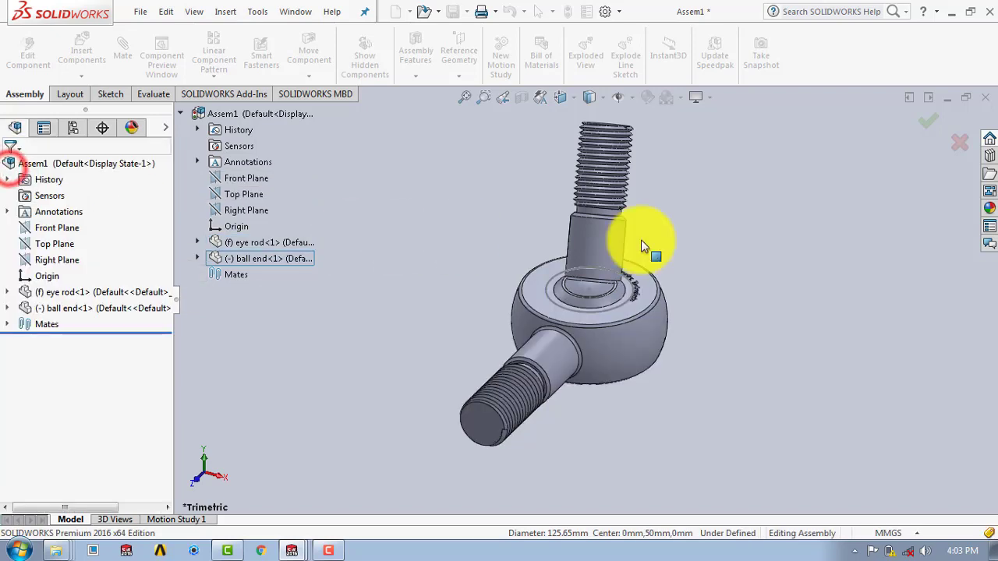
middle_click_drag(736, 256, 668, 314)
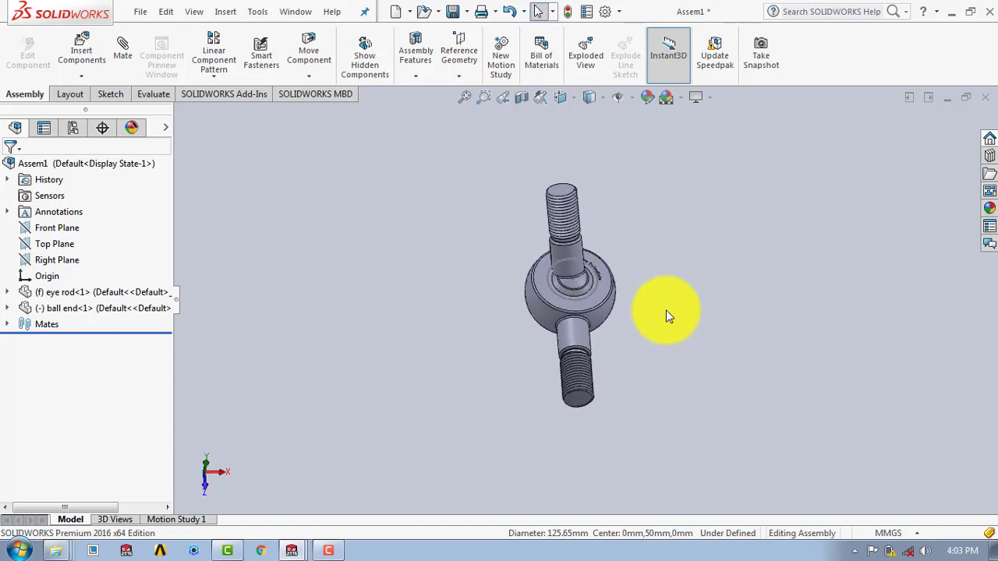